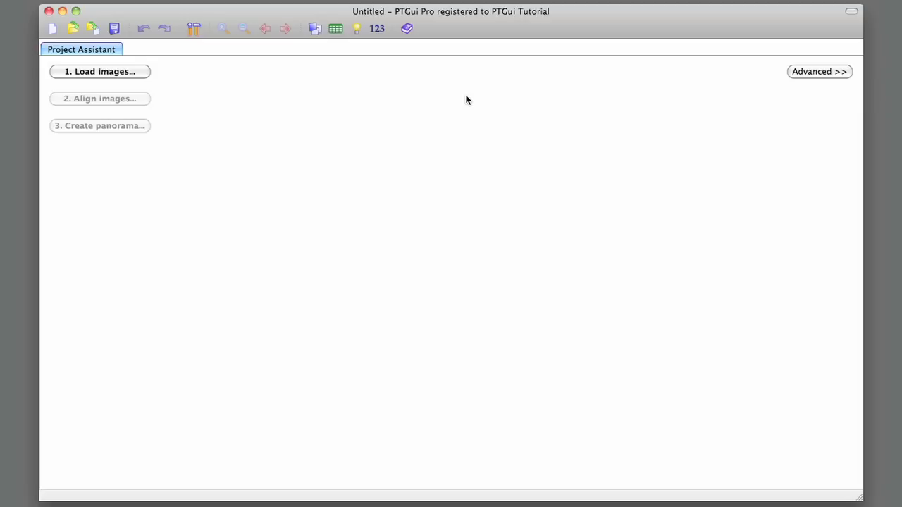
- Select all six JPGs IMG_4640–IMG_4645 in the Pano Project folder through Load images and open them
click(111, 73)
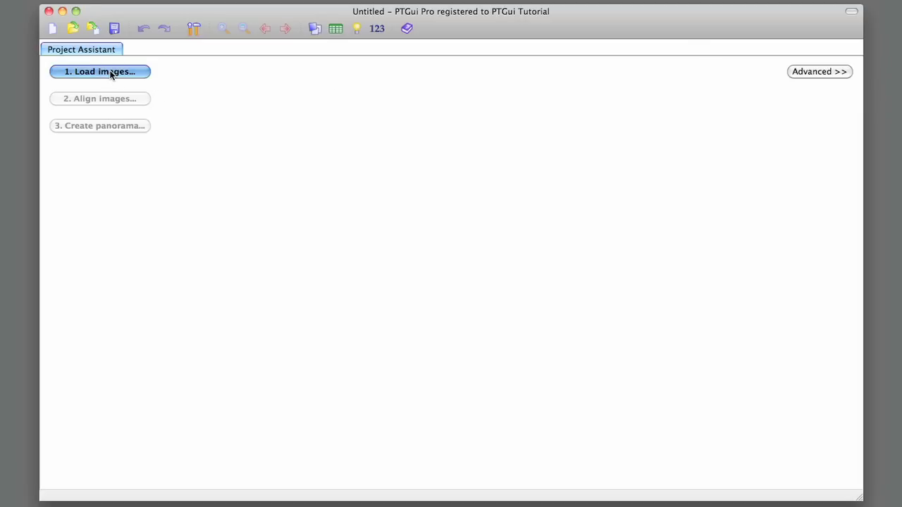
click(498, 113)
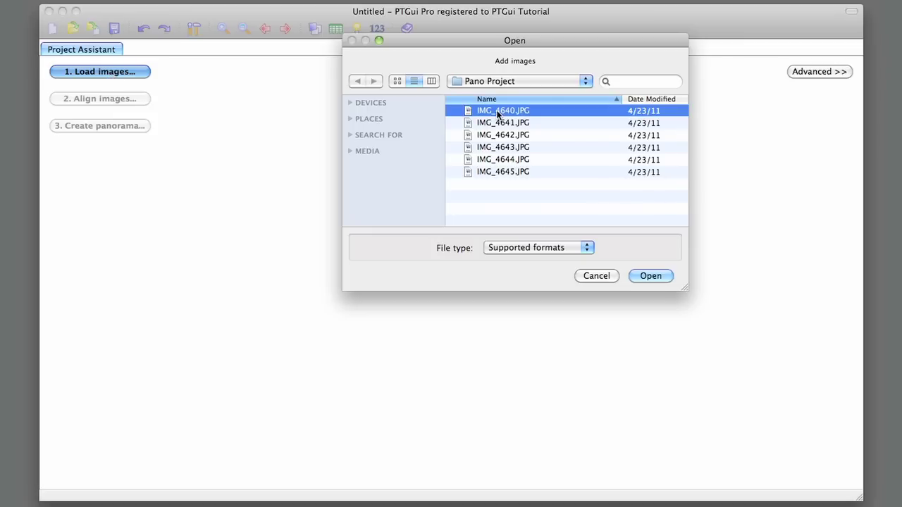
key(super+a)
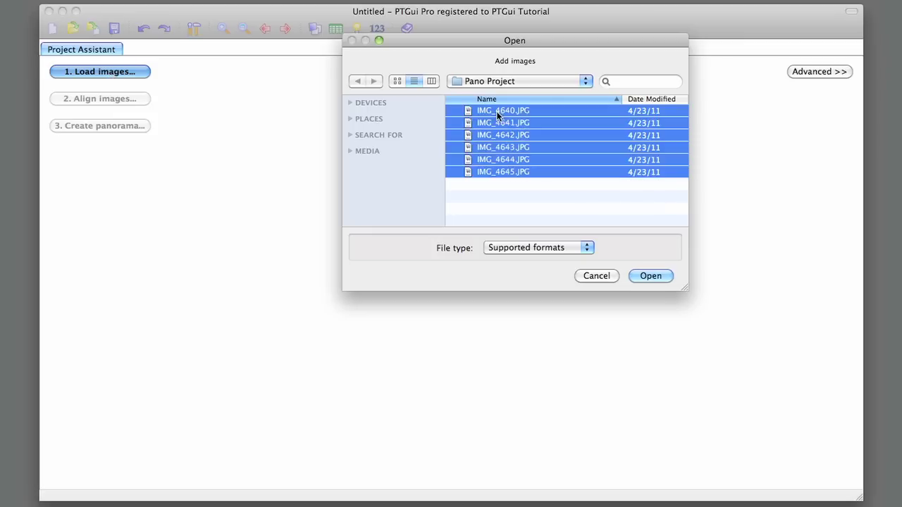
click(650, 276)
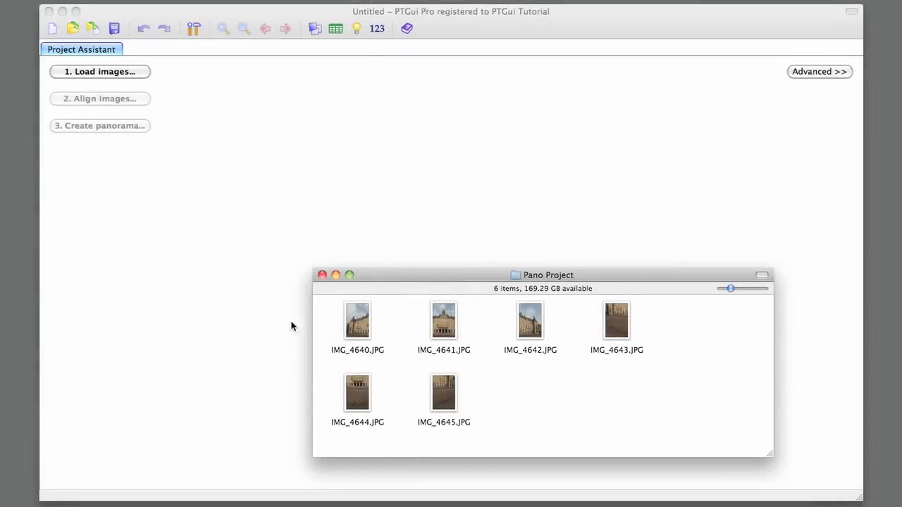
- Drag all six photos from the Pano Project folder window into PTGui, then close that window
click(356, 328)
key(super+a)
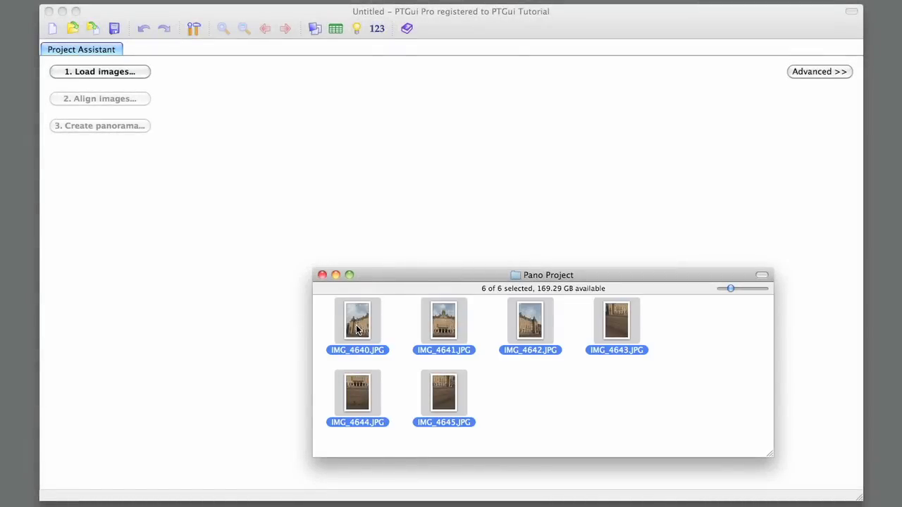
drag(356, 327, 221, 128)
click(322, 275)
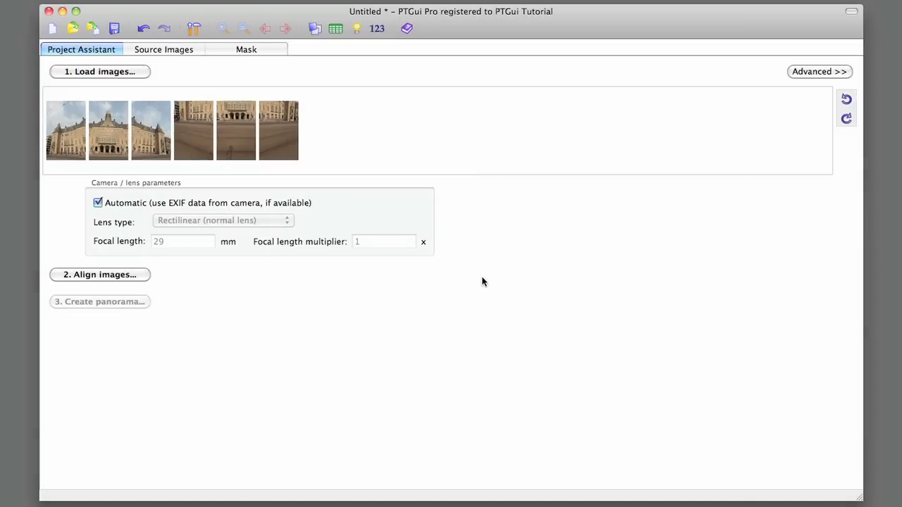
click(181, 51)
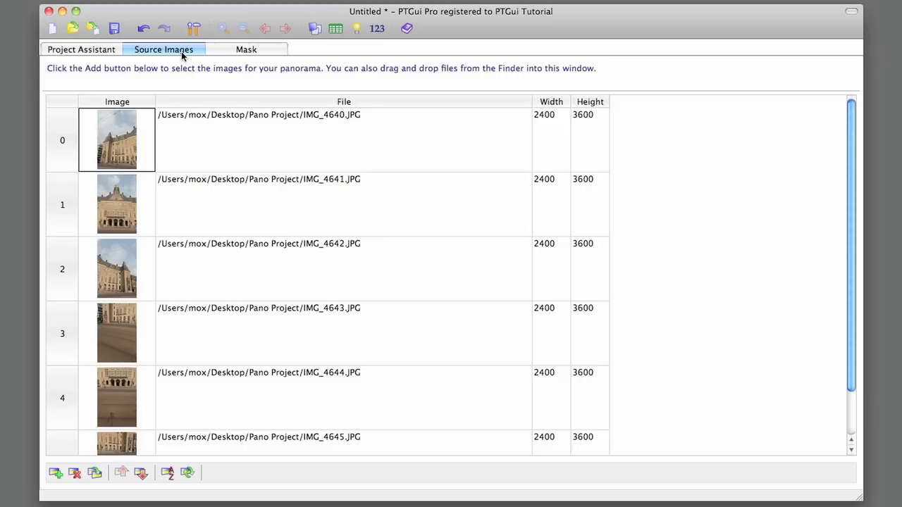
click(235, 54)
click(181, 51)
click(100, 48)
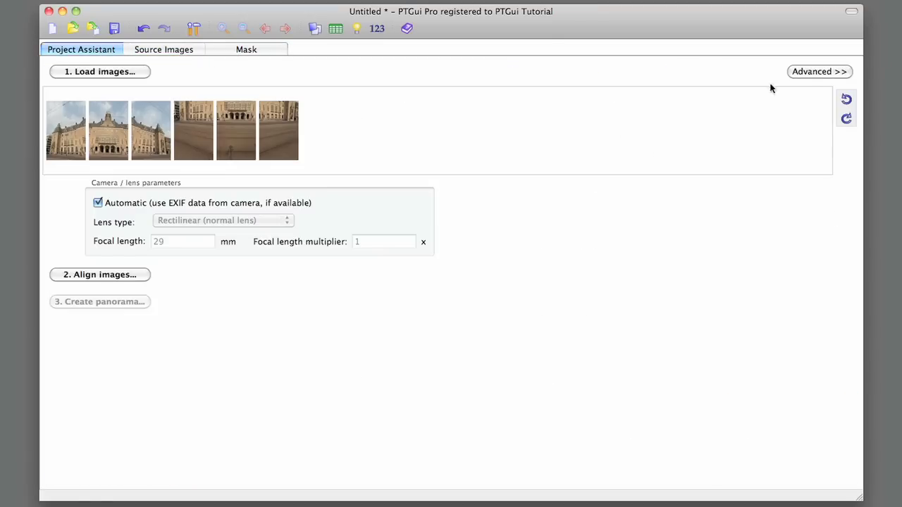
click(820, 72)
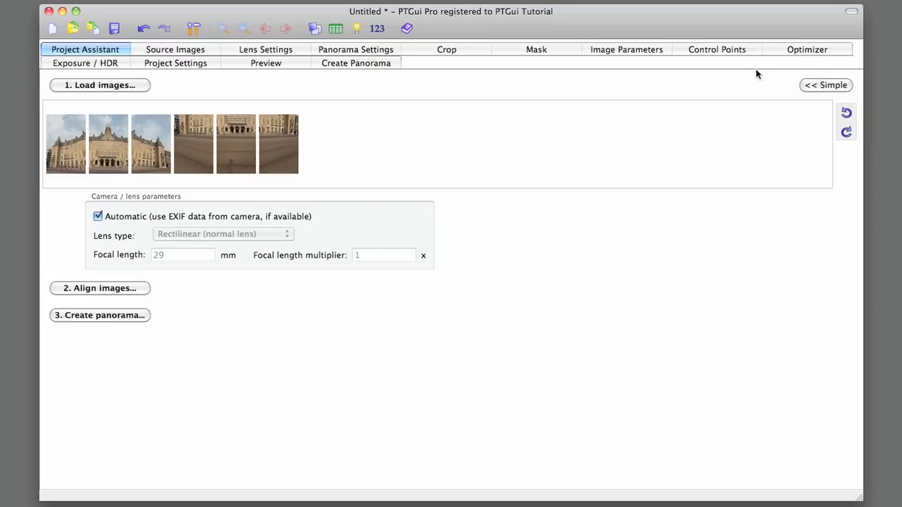
click(822, 86)
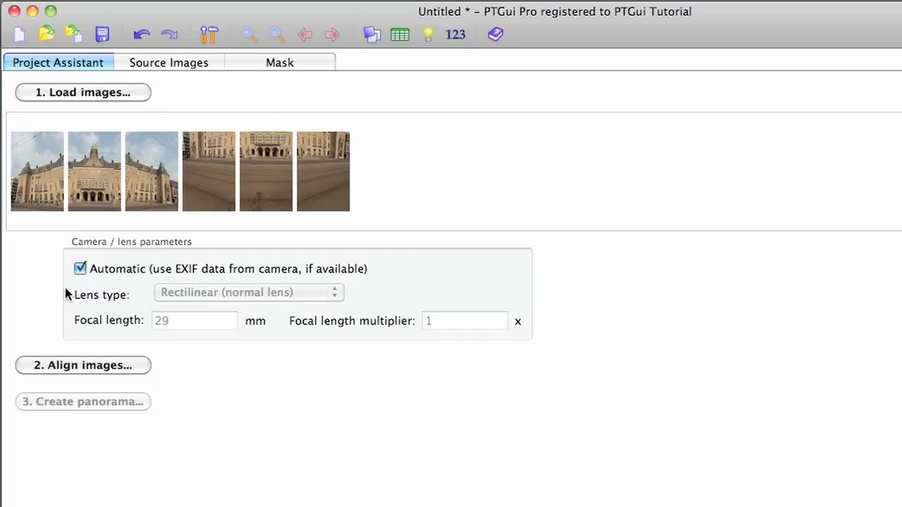
- Run Align images, then read and close the Control Point Assistant warning about image 0
click(67, 366)
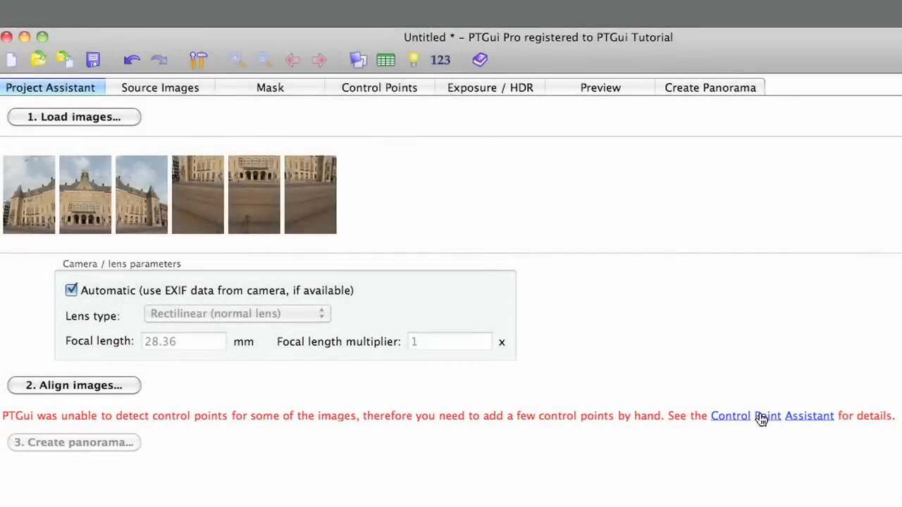
click(760, 415)
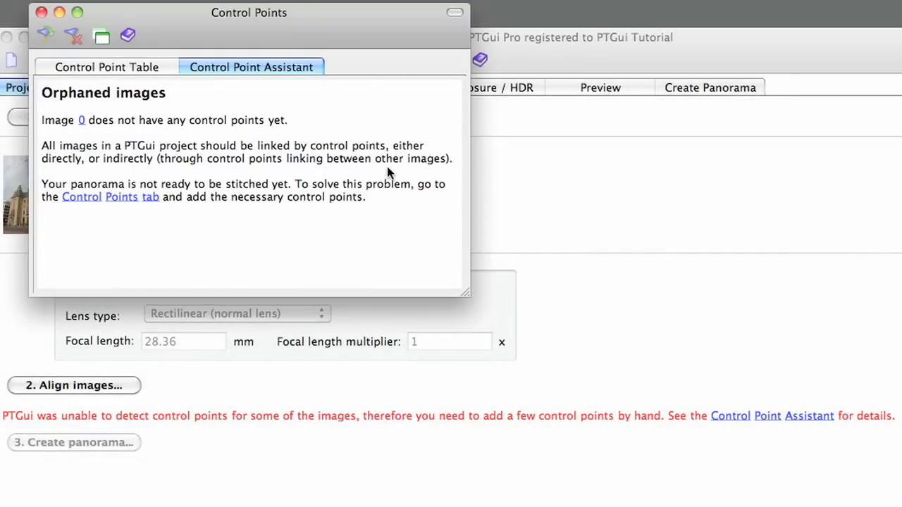
click(42, 13)
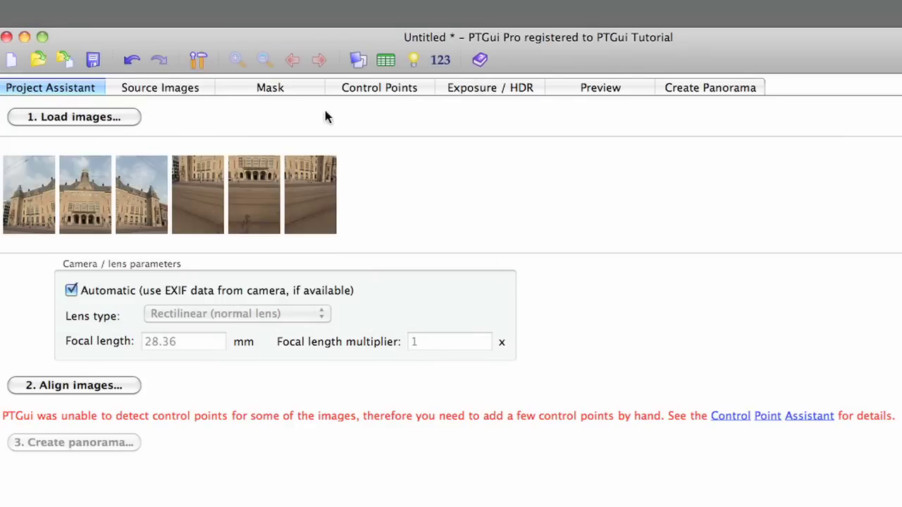
- Show the image 0 and image 1 pair in the Control Points editor at 100 % zoom
click(415, 91)
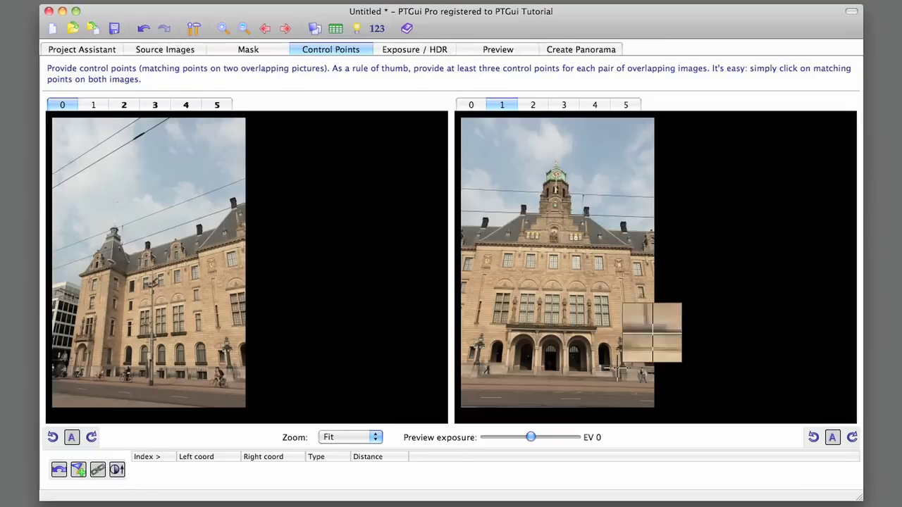
click(330, 438)
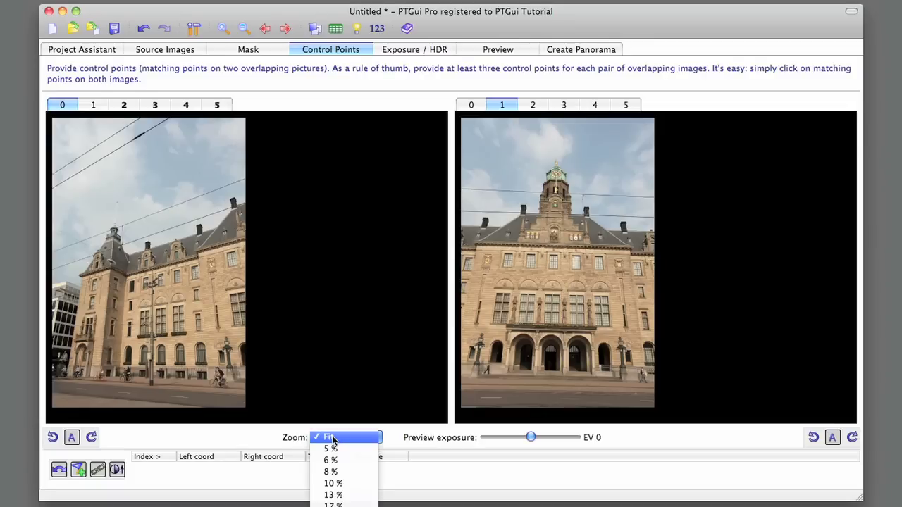
click(333, 502)
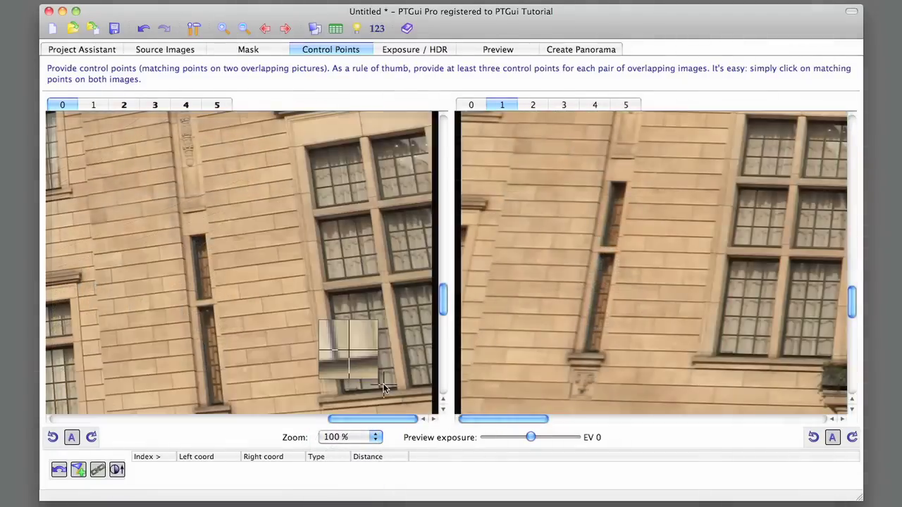
scroll(328, 296, down, 3)
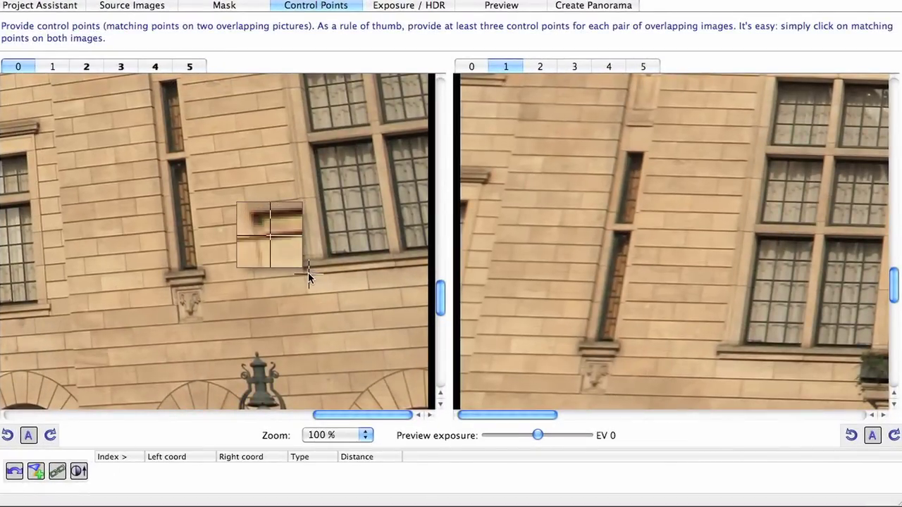
- Place three matching control points on the facade and pediment in images 0 and 1
click(308, 277)
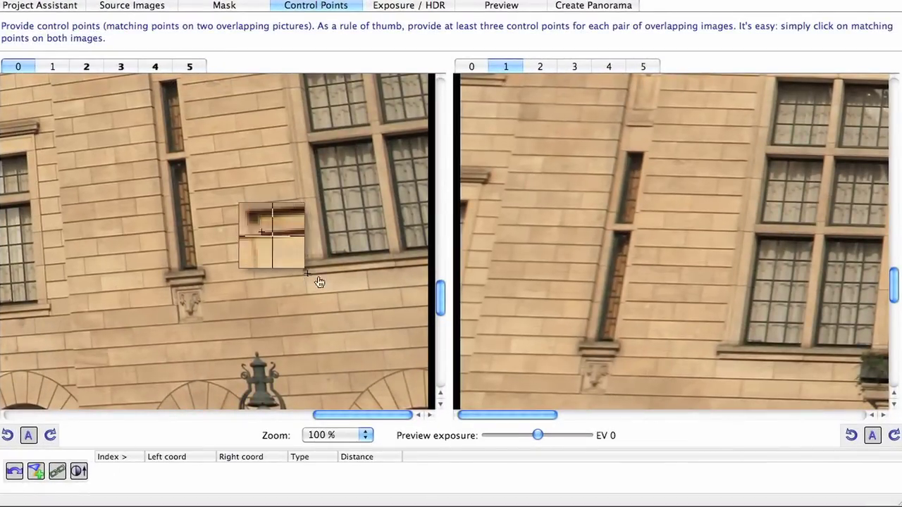
click(719, 363)
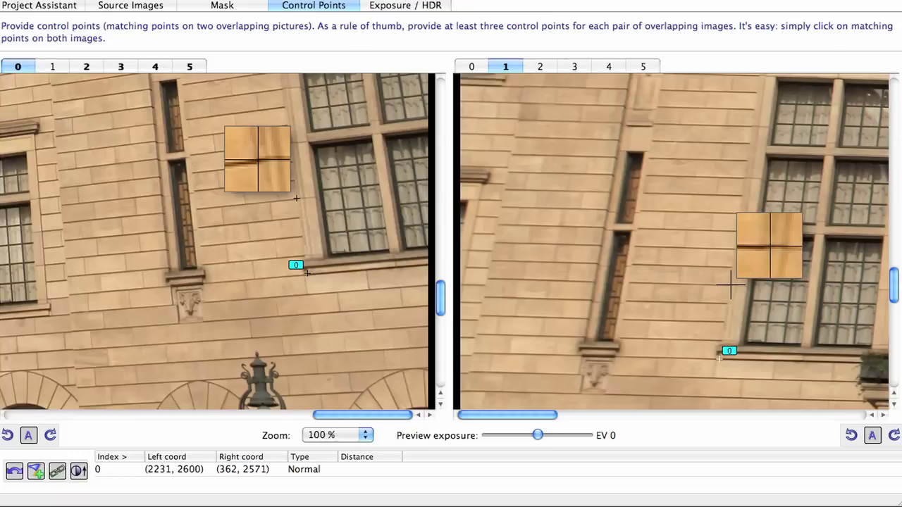
click(731, 283)
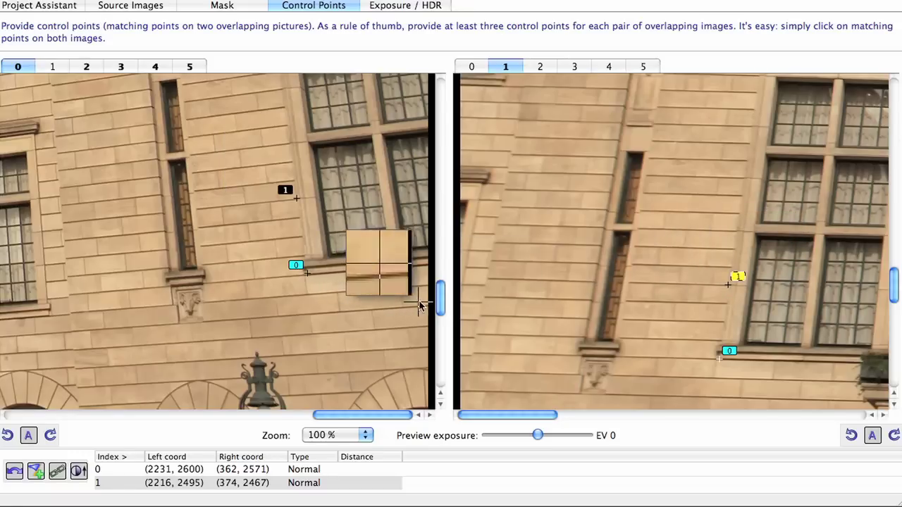
scroll(395, 257, up, 5)
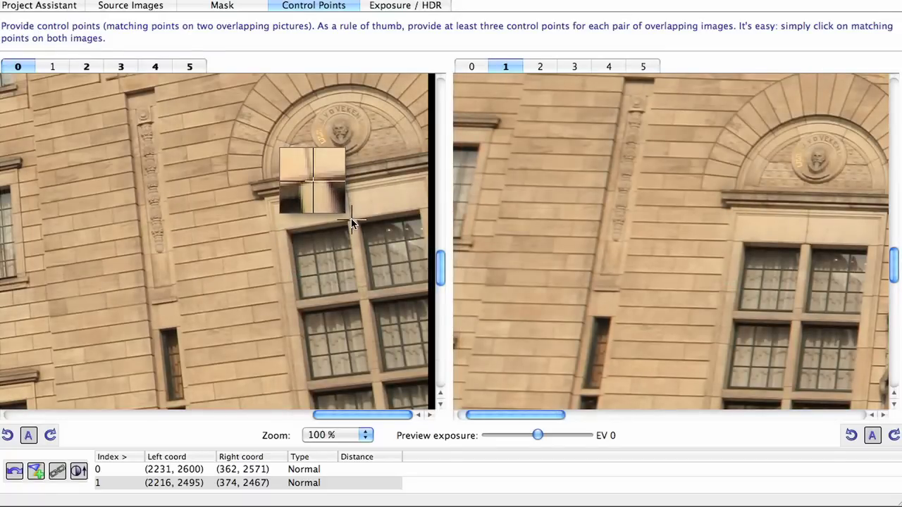
click(350, 218)
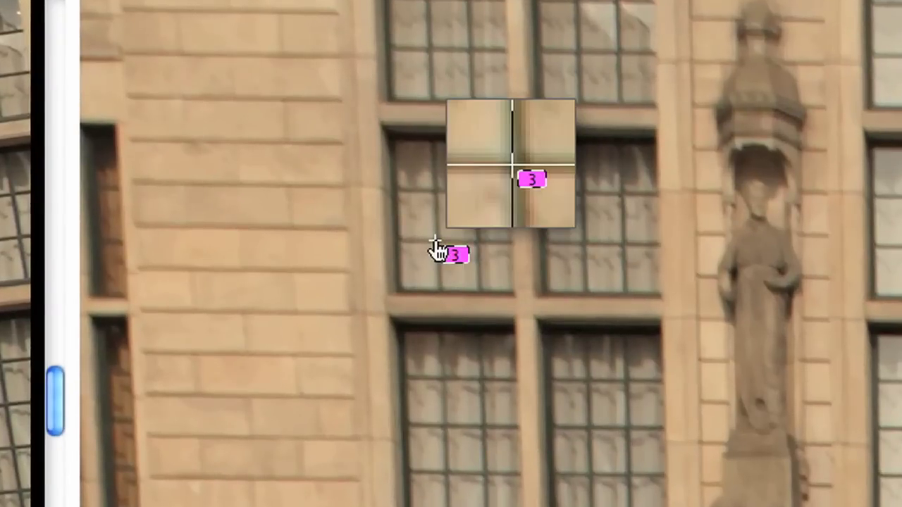
- Move a misplaced control point onto its feature and delete poor control point 2
mouse_move(437, 251)
mouse_down()
mouse_move(435, 242)
mouse_move(312, 256)
mouse_move(313, 267)
mouse_move(326, 254)
mouse_move(451, 246)
mouse_move(435, 241)
mouse_move(423, 253)
mouse_move(483, 326)
mouse_move(465, 388)
mouse_move(488, 333)
mouse_up()
mouse_move(490, 330)
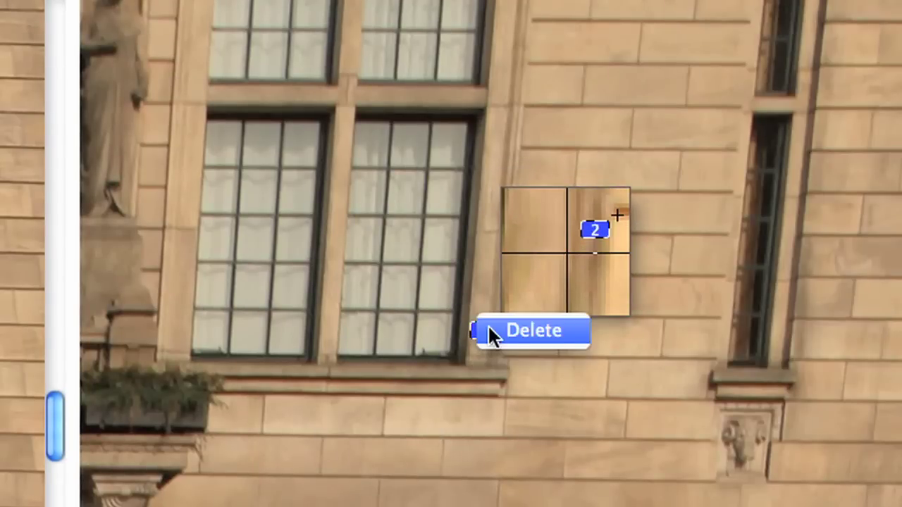
click(572, 331)
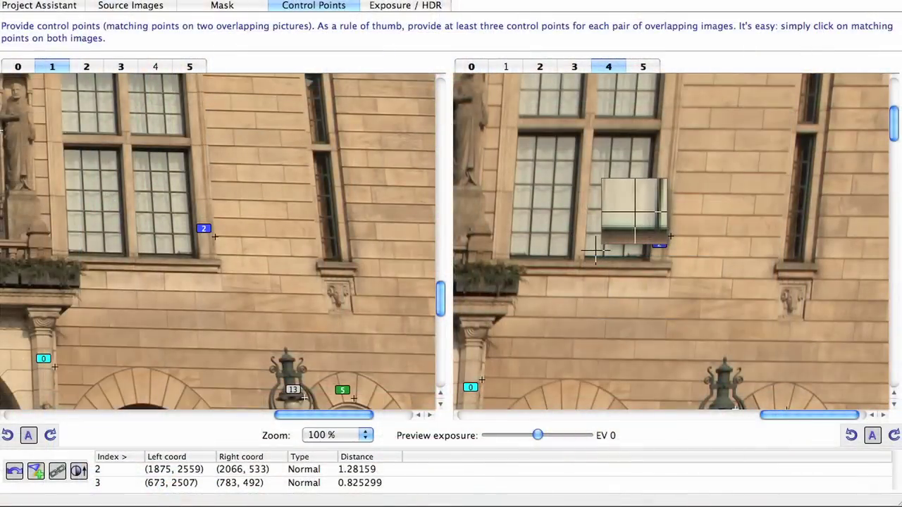
- Zoom and pan images 1 and 4 to compare their matching facade points
key(Down)
key(Down)
key(Down)
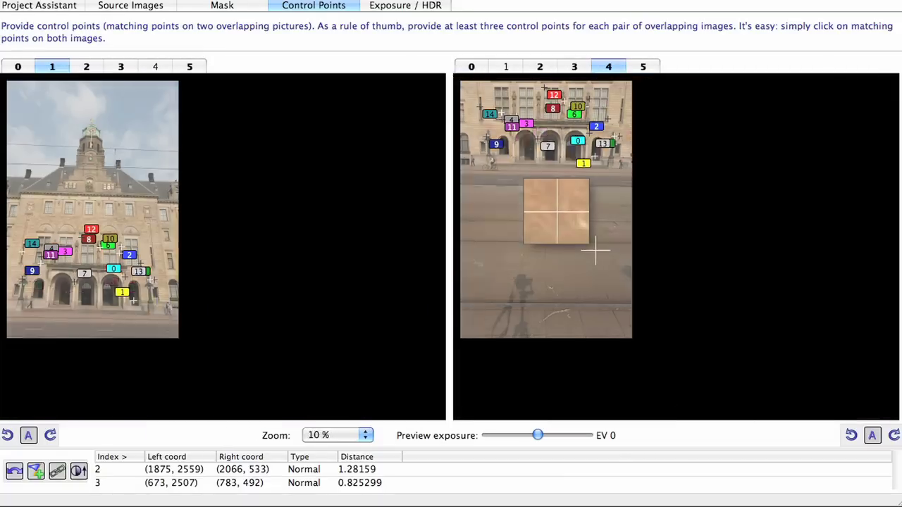
key(Up)
key(Up)
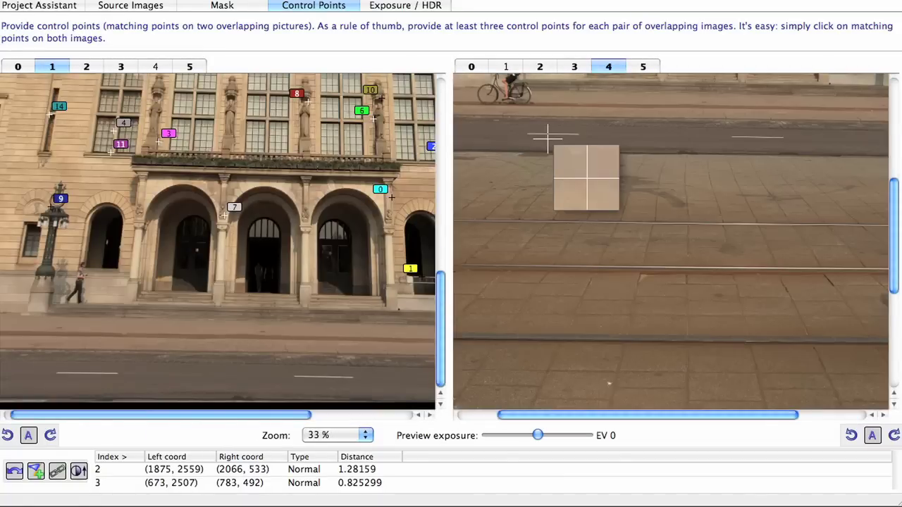
key(Down)
key(Down)
key(Up)
key(Up)
key(Up)
key(Up)
key(Up)
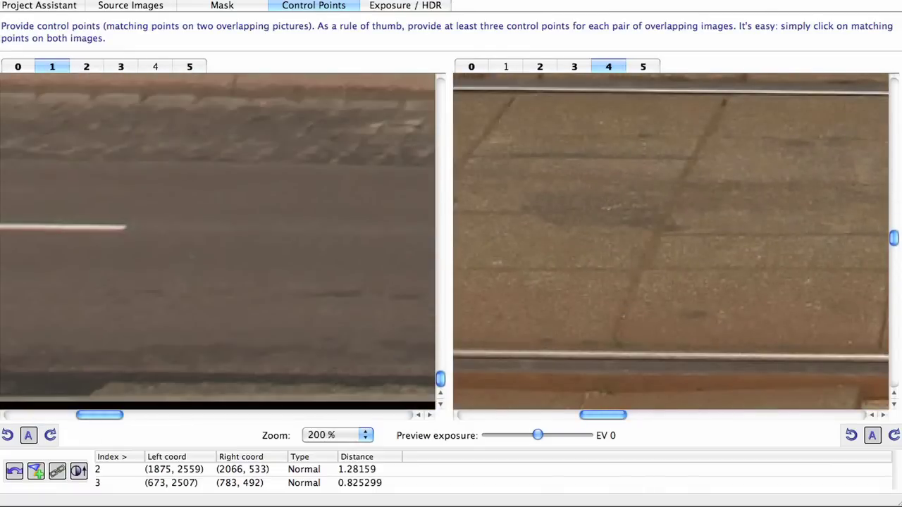
key(Down)
key(Down)
key(Down)
key(Down)
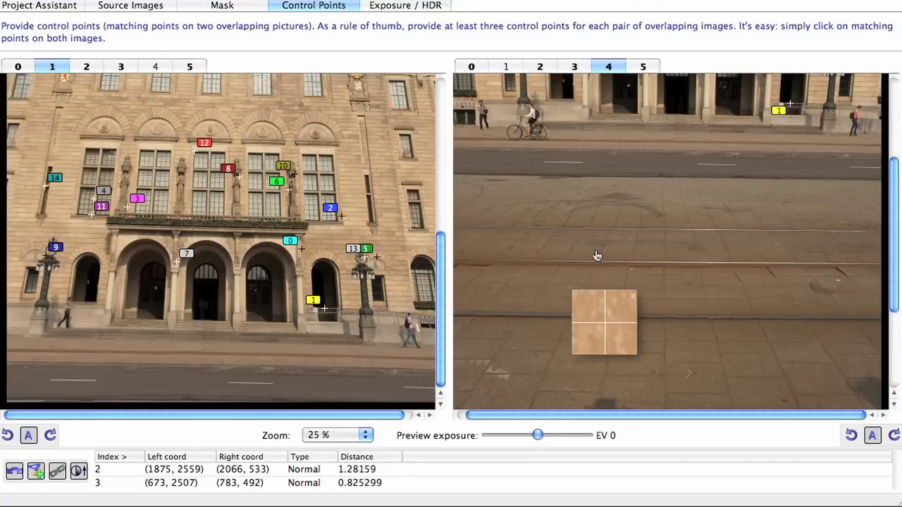
drag(596, 254, 596, 149)
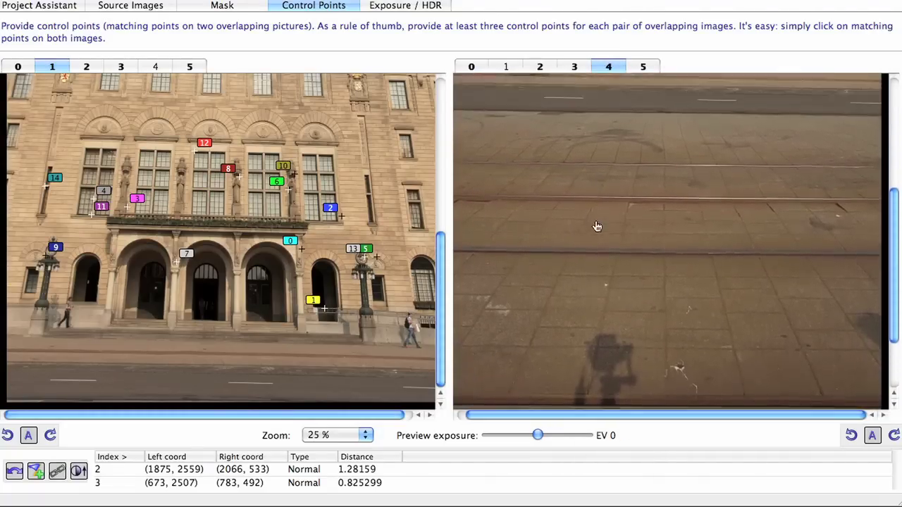
drag(596, 226, 664, 423)
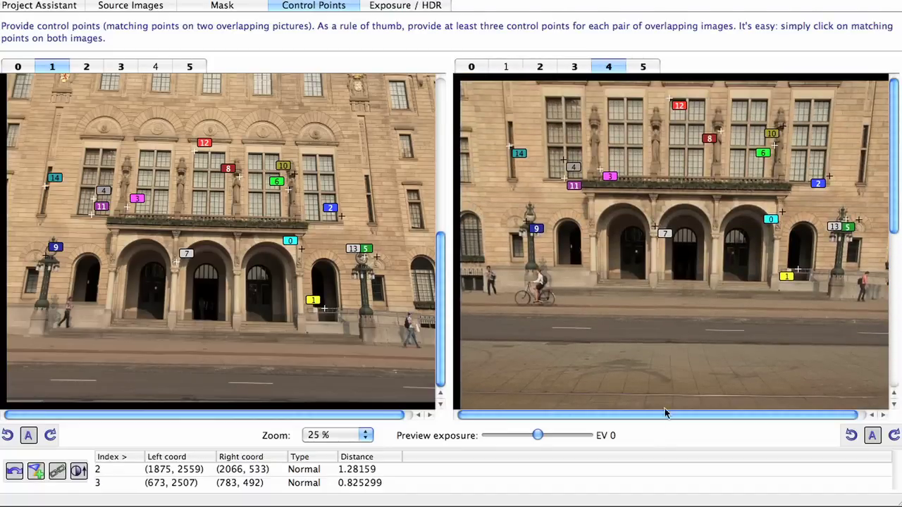
- Step through the next five image pairs to review their control points
click(668, 204)
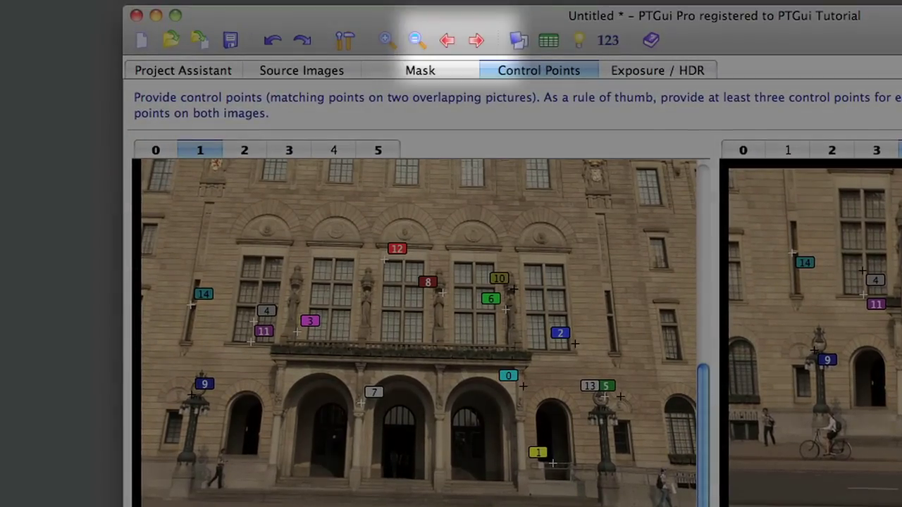
click(477, 41)
click(476, 40)
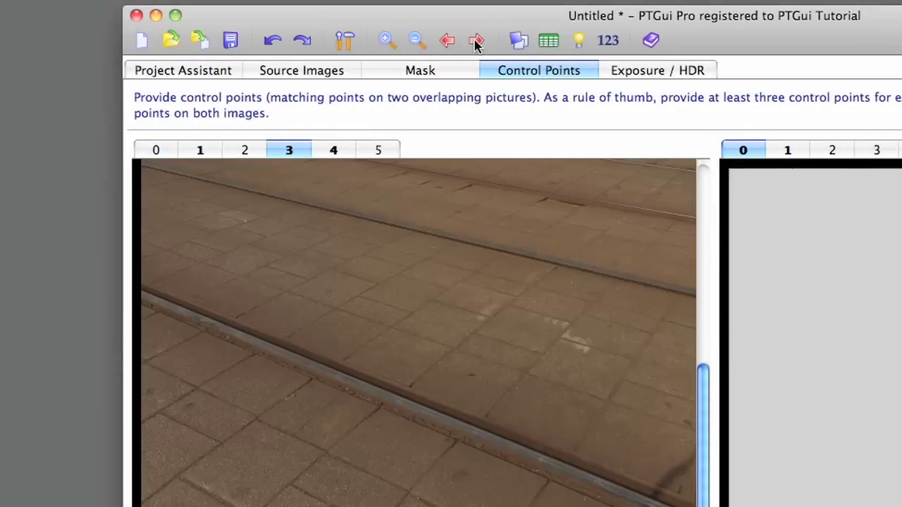
click(476, 41)
click(476, 41)
click(476, 41)
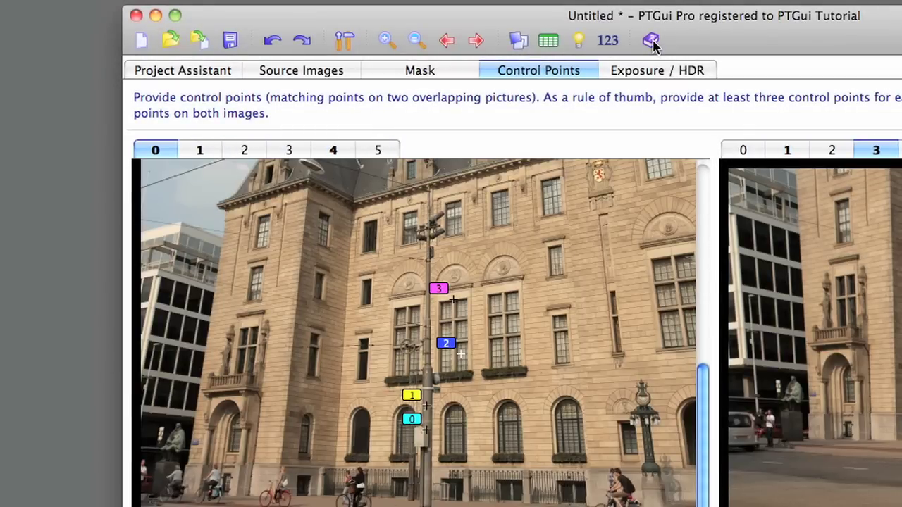
- Read the control point help, then check the Control Point Assistant tab in the Control Point Table
click(651, 41)
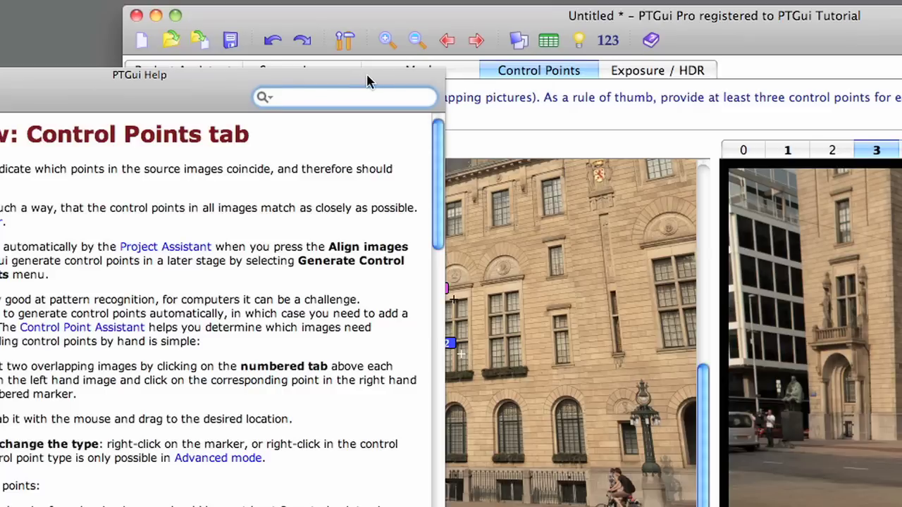
drag(367, 81, 548, 94)
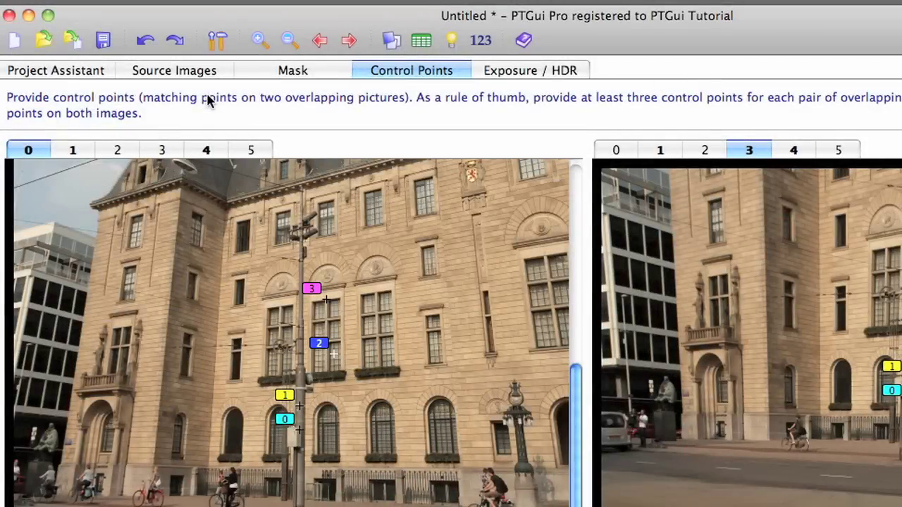
click(422, 41)
click(324, 47)
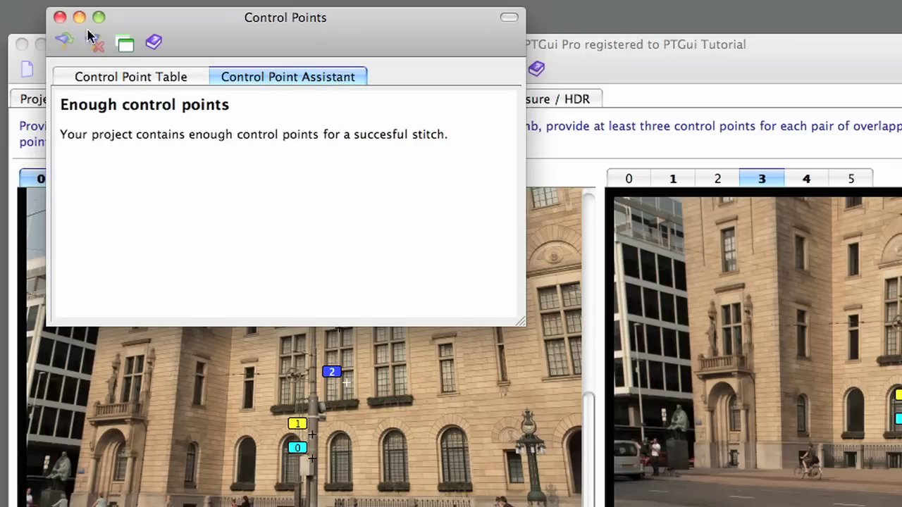
- Optimize from the Project Assistant and accept the very good 0.807 px average distance result
click(60, 16)
click(91, 100)
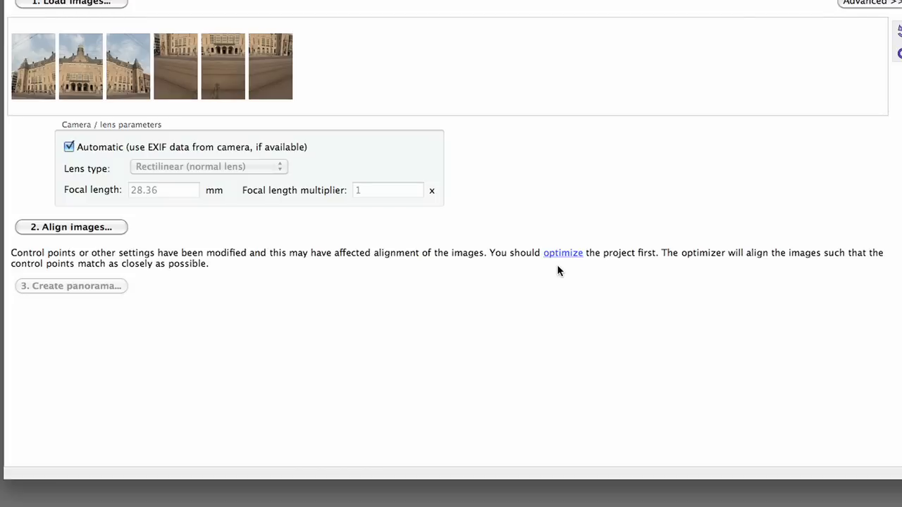
click(576, 255)
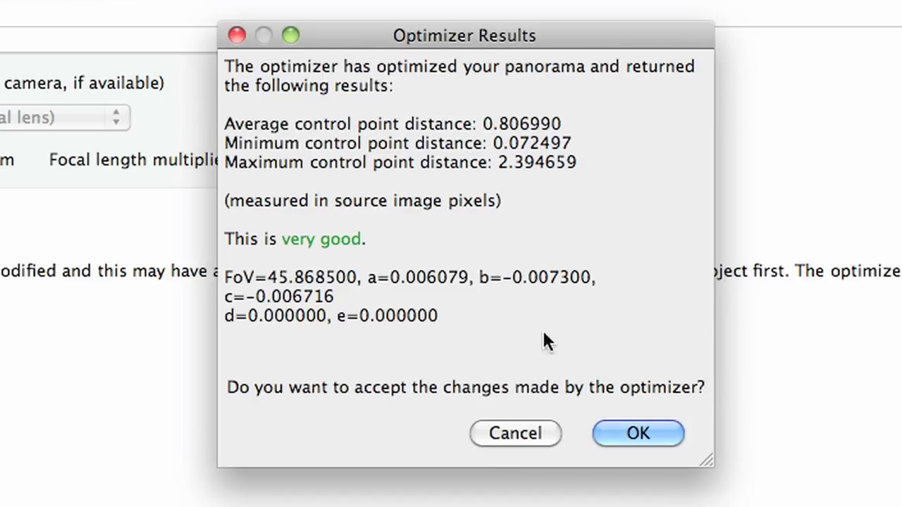
click(663, 439)
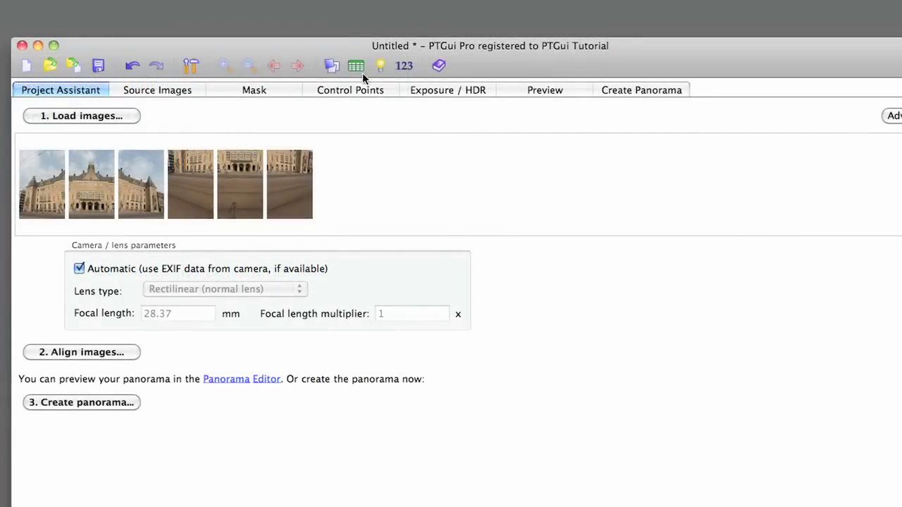
- In the Control Point Table, show the largest-distance point 1 between images 1 and 3 (18.8906)
click(358, 67)
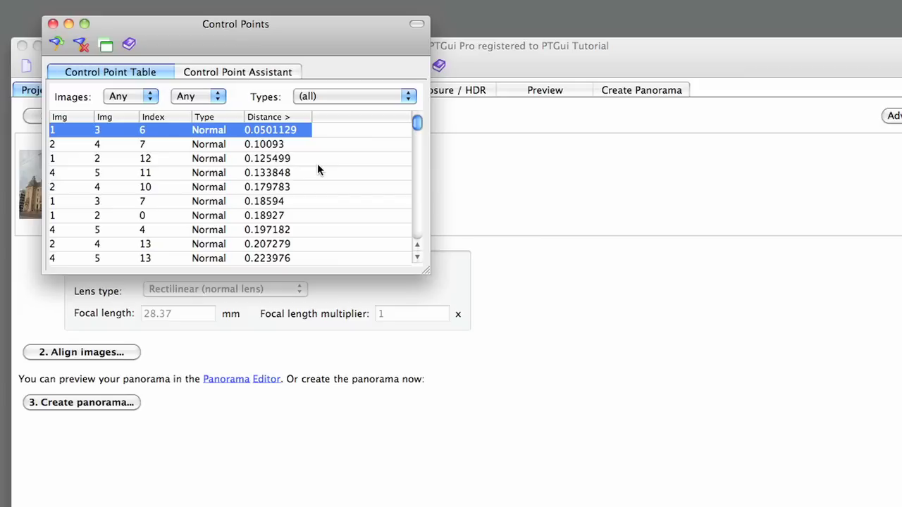
double_click(179, 135)
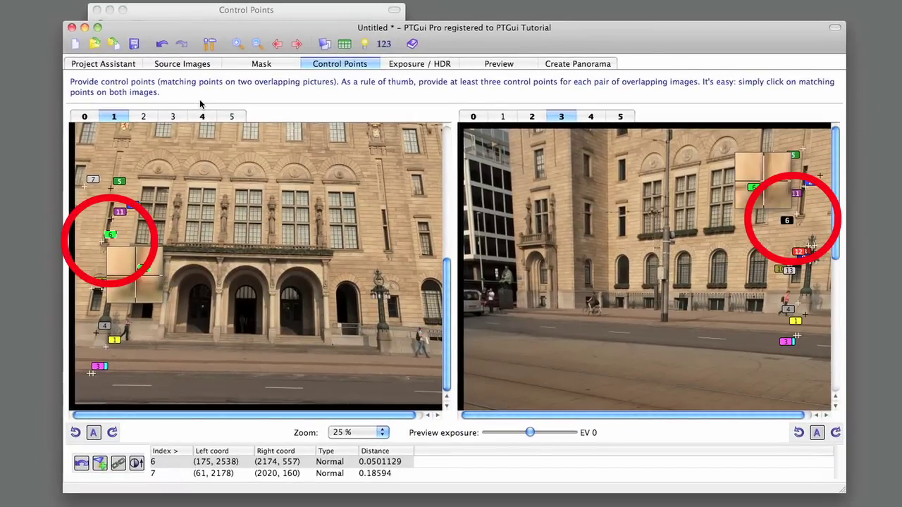
click(241, 17)
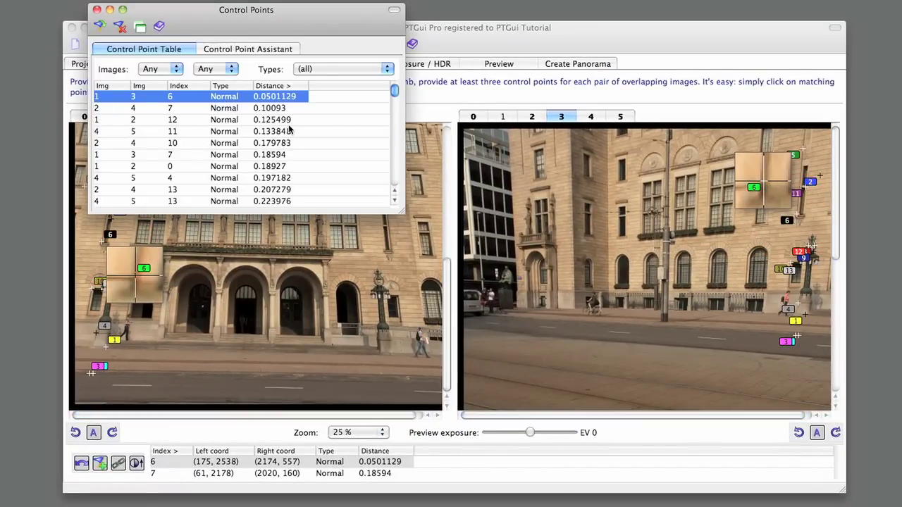
scroll(289, 131, down, 5)
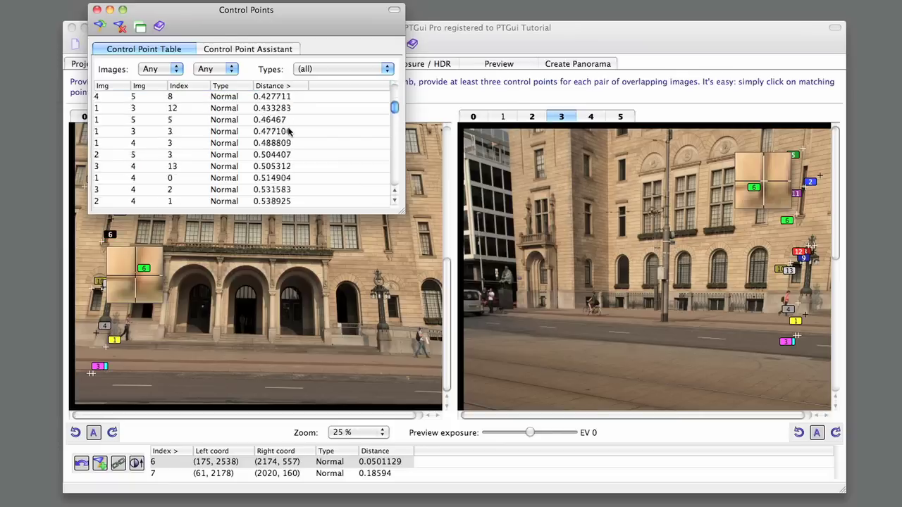
scroll(288, 131, down, 10)
click(288, 201)
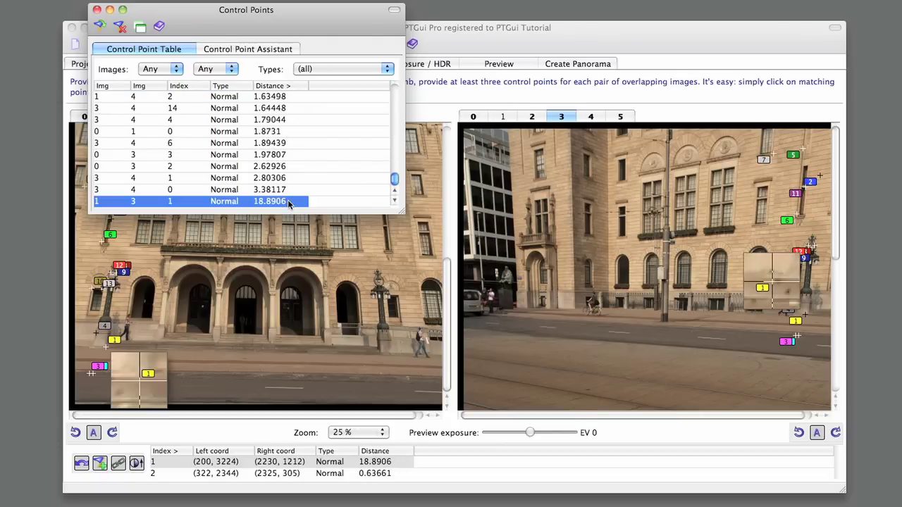
double_click(198, 203)
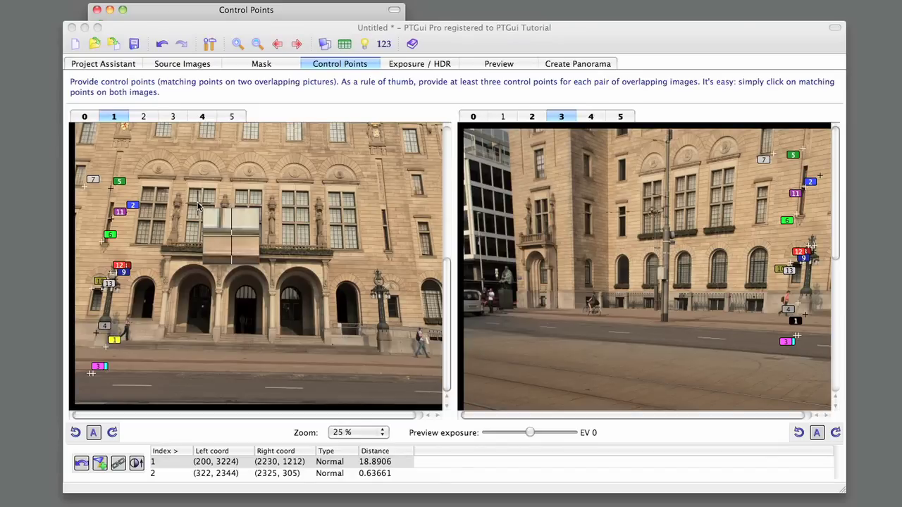
- Zoom in, drag control point 1 onto its matching spot, and re-run the optimizer, accepting results
key(super+plus)
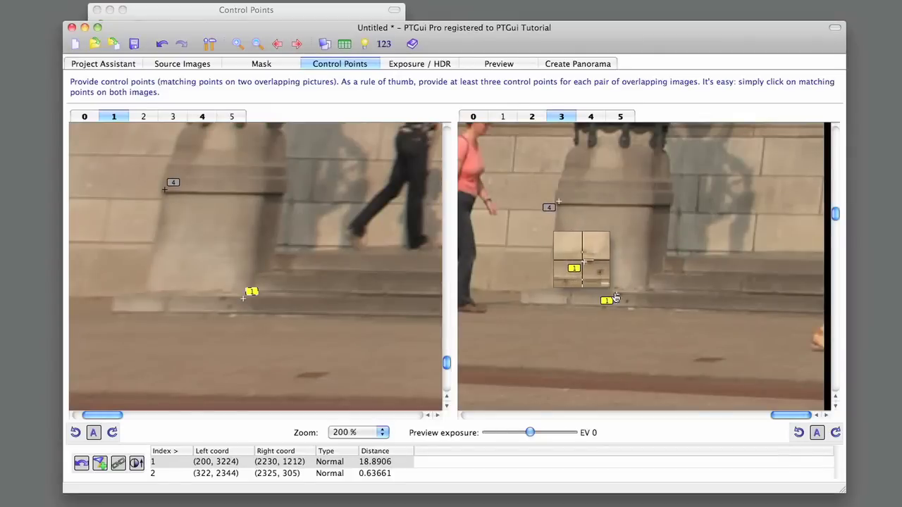
drag(614, 297, 618, 295)
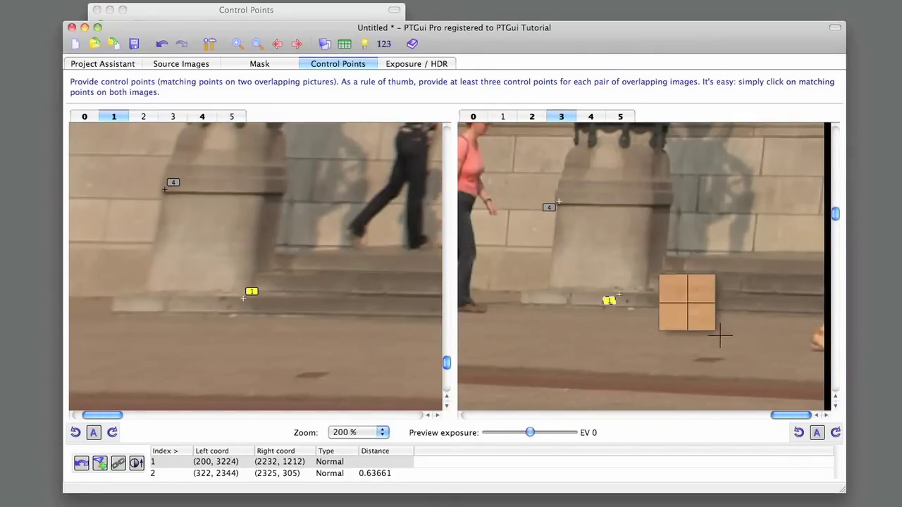
click(102, 63)
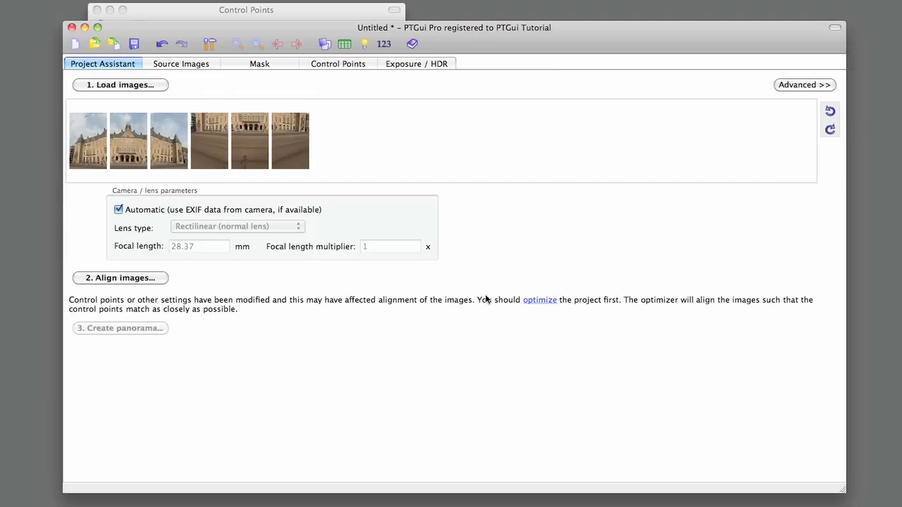
click(539, 300)
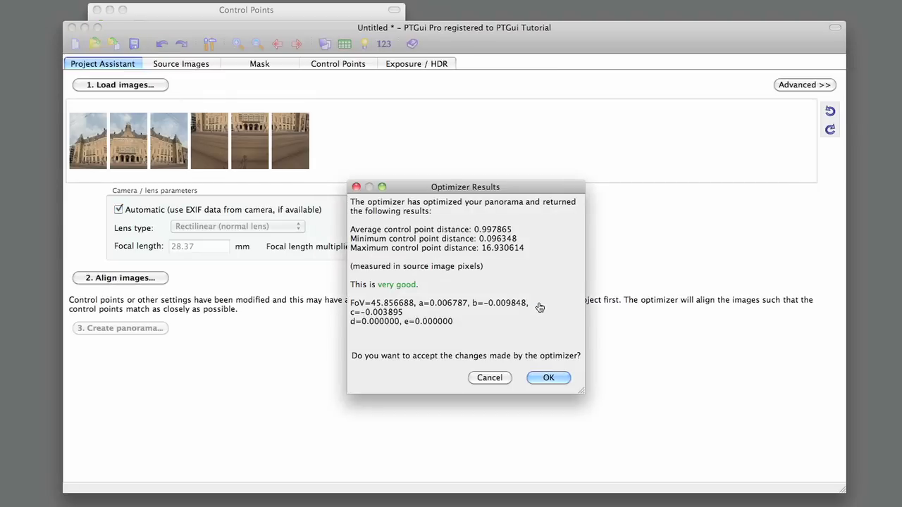
click(549, 378)
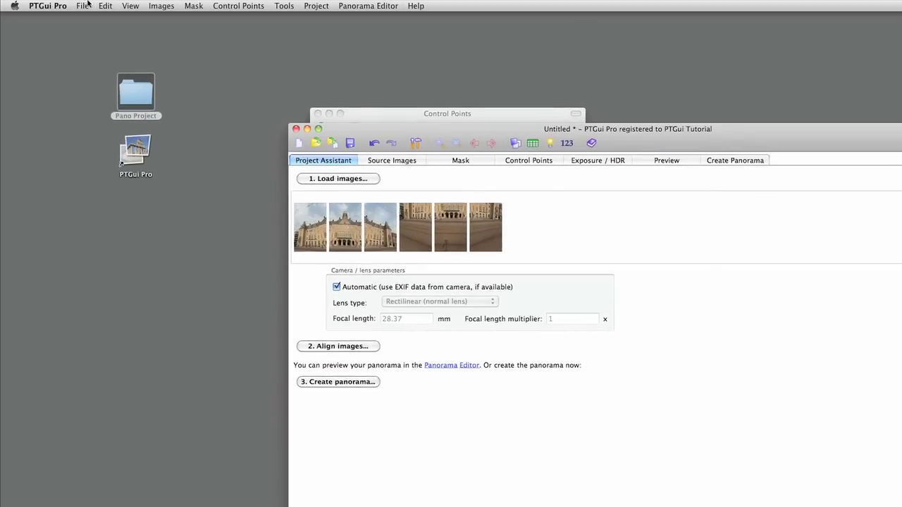
- Save the project as 'Pano Project' with Save Project As
click(84, 6)
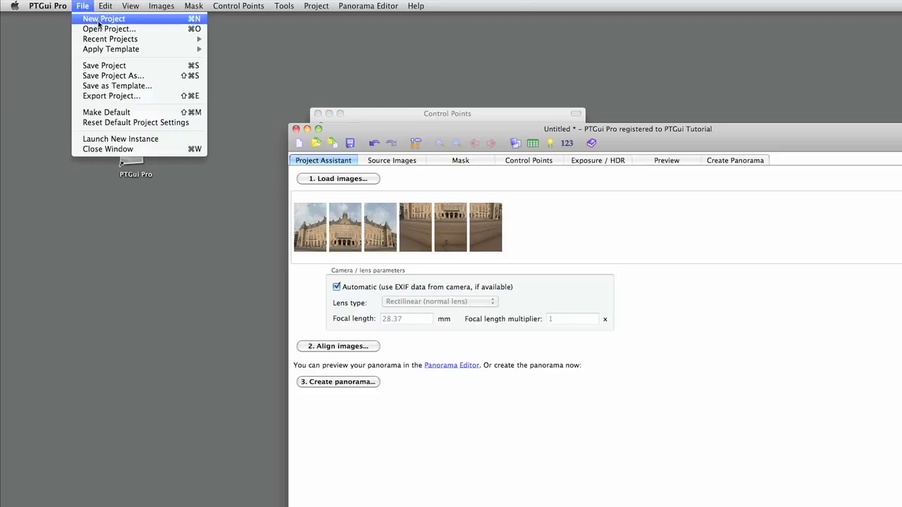
click(106, 76)
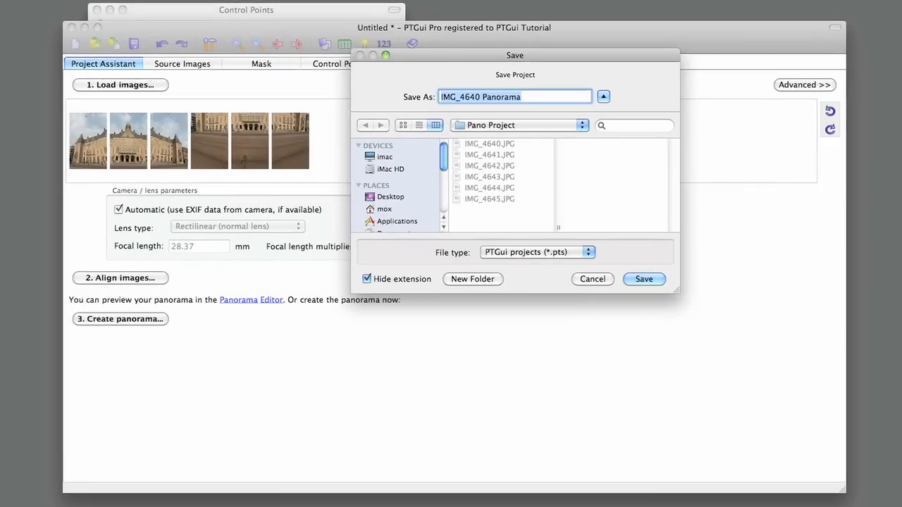
text(Pano Project)
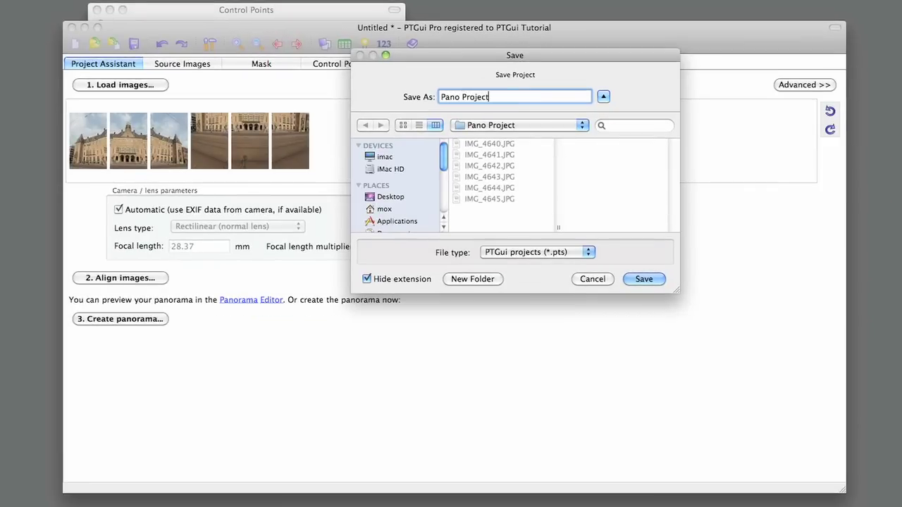
key(Return)
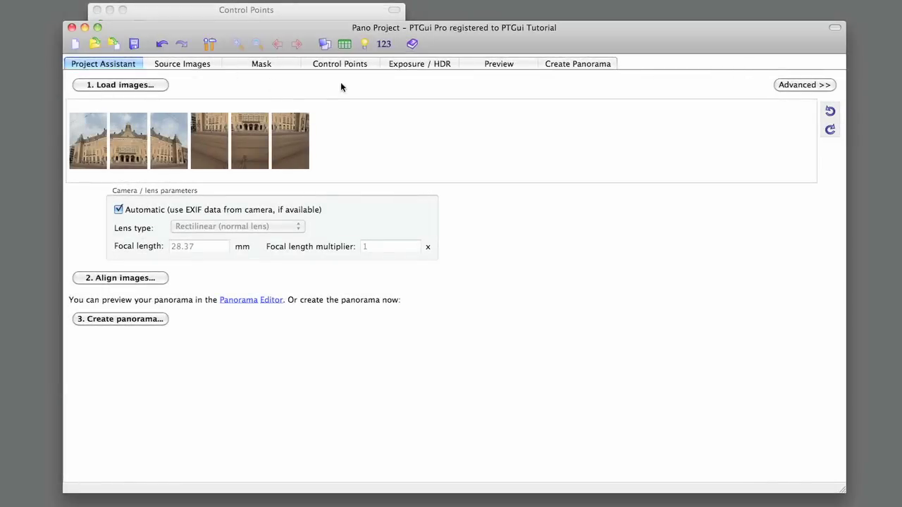
click(326, 44)
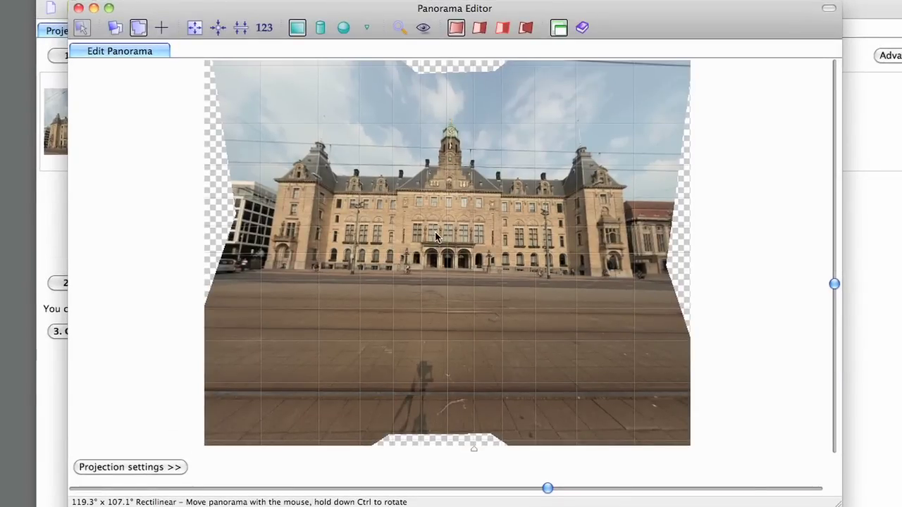
- Drag the panorama preview to level the town hall and stand its facade verticals upright
mouse_move(436, 238)
mouse_down()
mouse_move(446, 254)
mouse_move(450, 244)
mouse_up()
drag(442, 322, 442, 299)
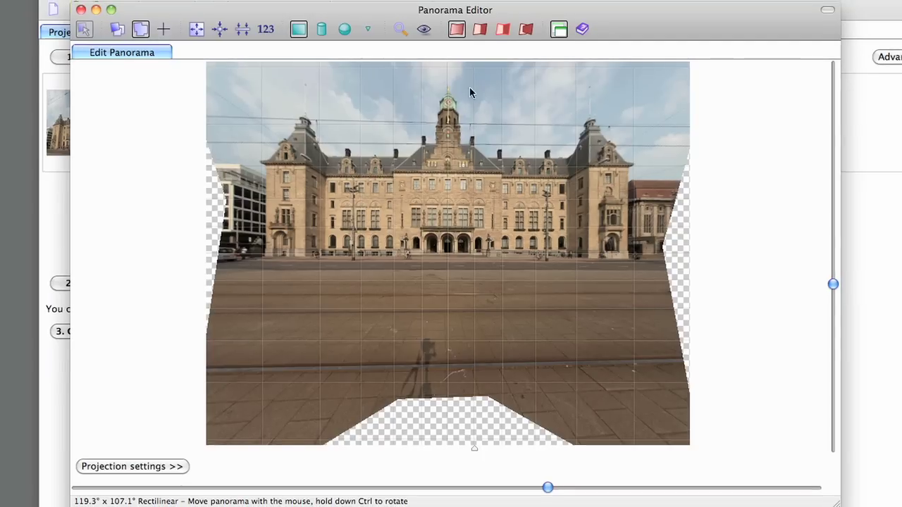
click(320, 28)
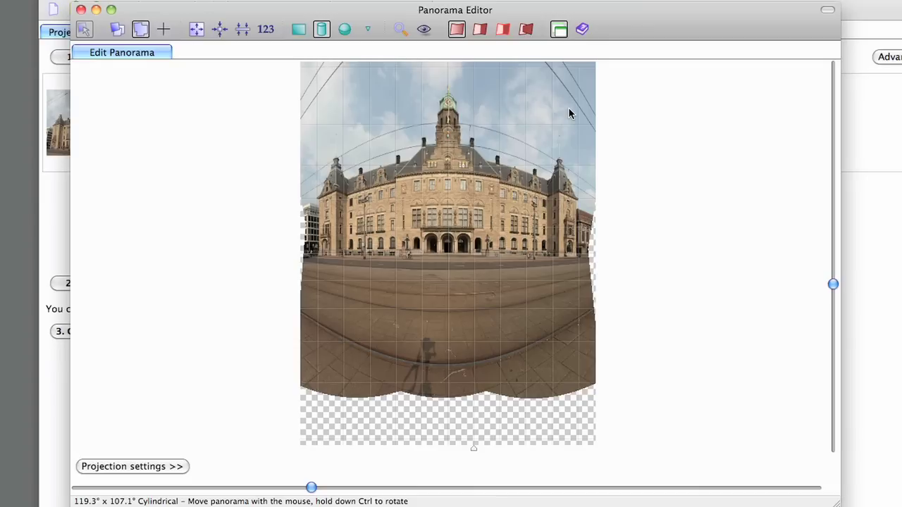
click(346, 30)
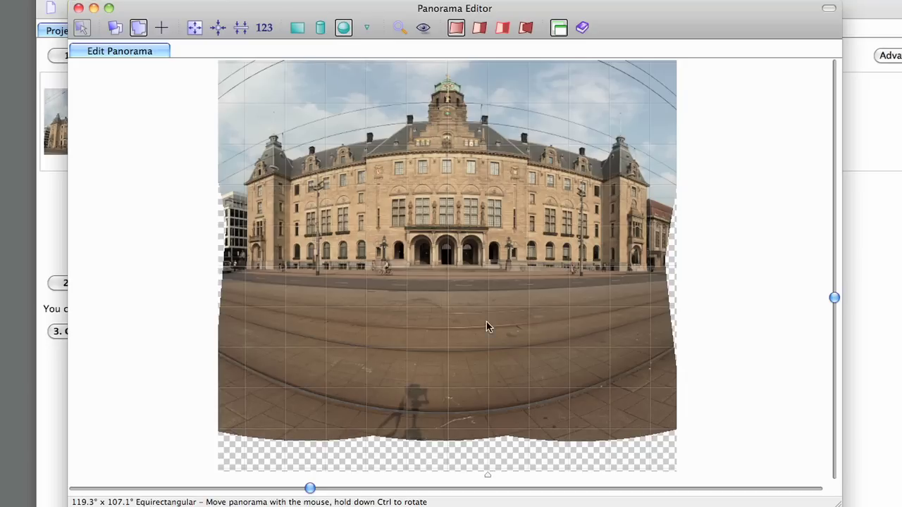
click(299, 28)
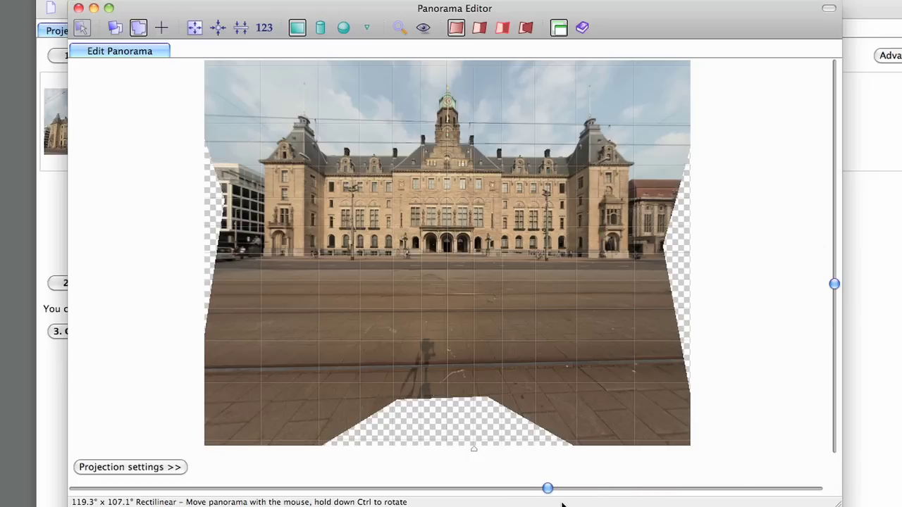
- Narrow the field of view to about 113° x 103° and drag the bottom crop edge above the transparent gap
drag(547, 489, 530, 495)
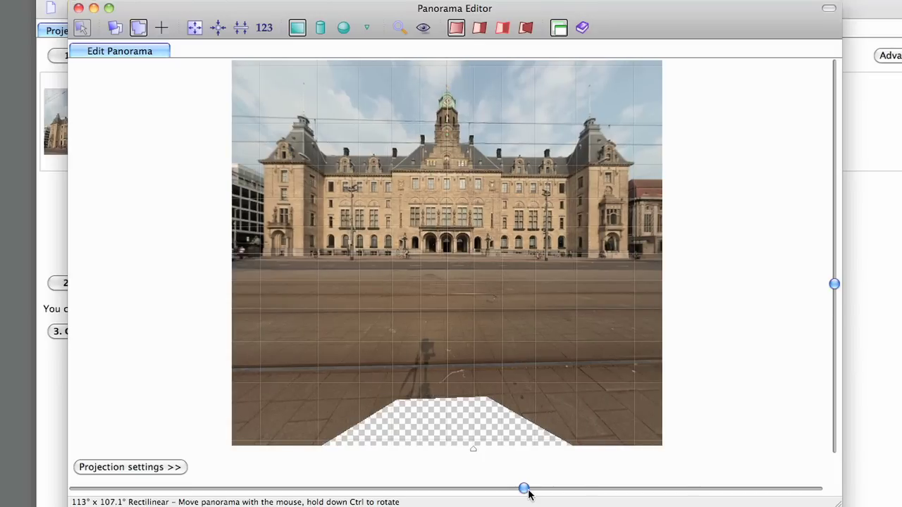
click(835, 283)
drag(835, 283, 837, 250)
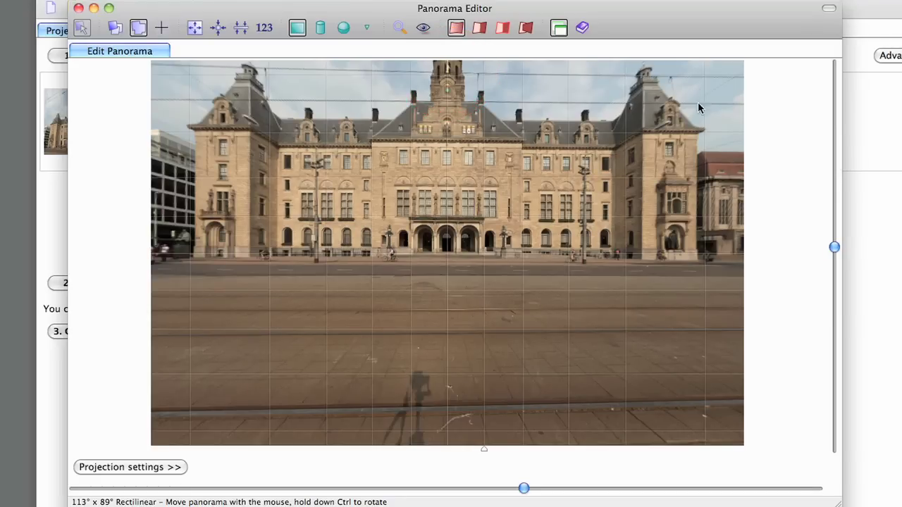
drag(834, 248, 834, 279)
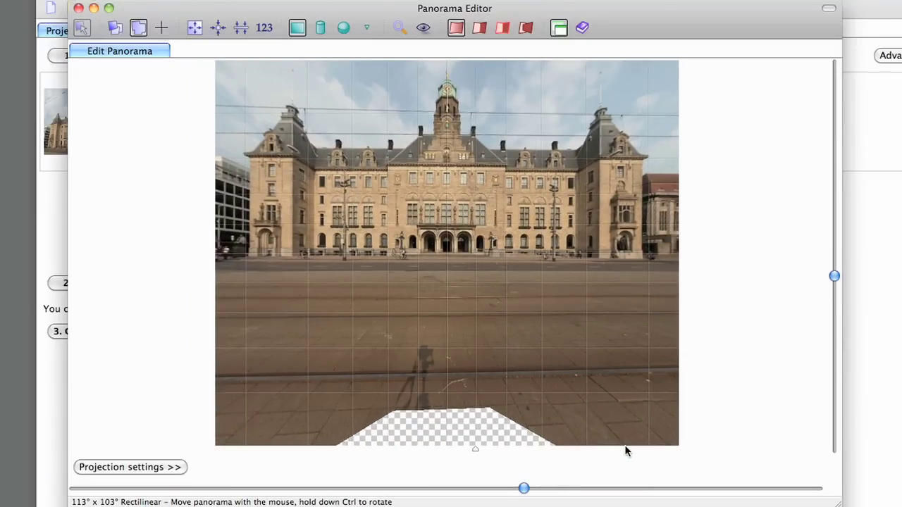
drag(624, 445, 630, 338)
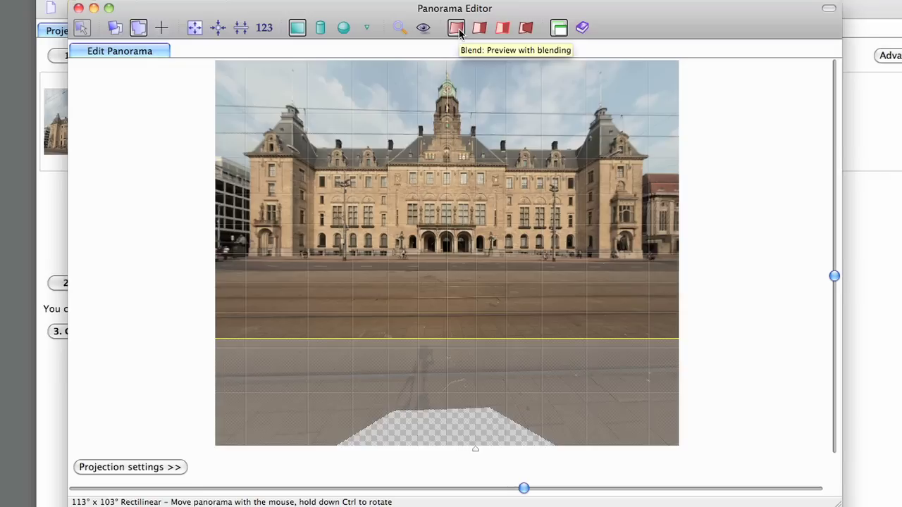
- Show the stitching seams and magnify the facade entrance in the Detail Viewer
click(503, 28)
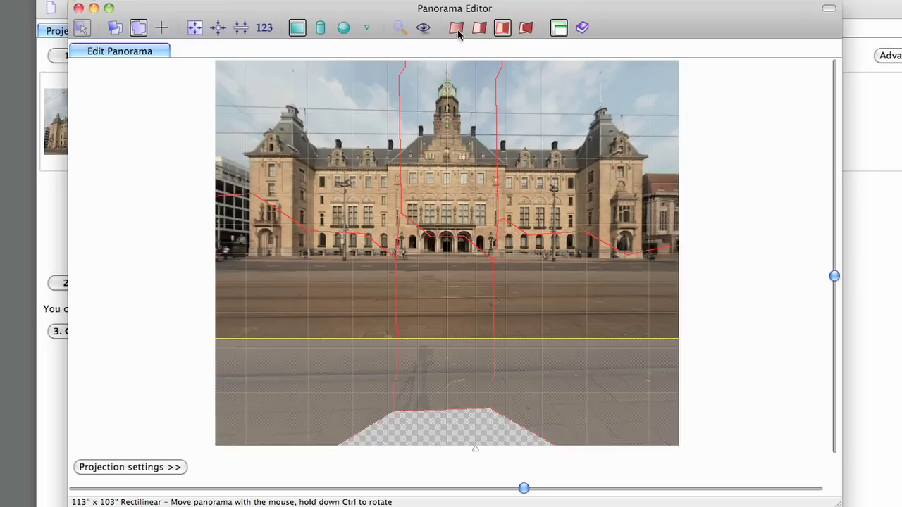
click(398, 29)
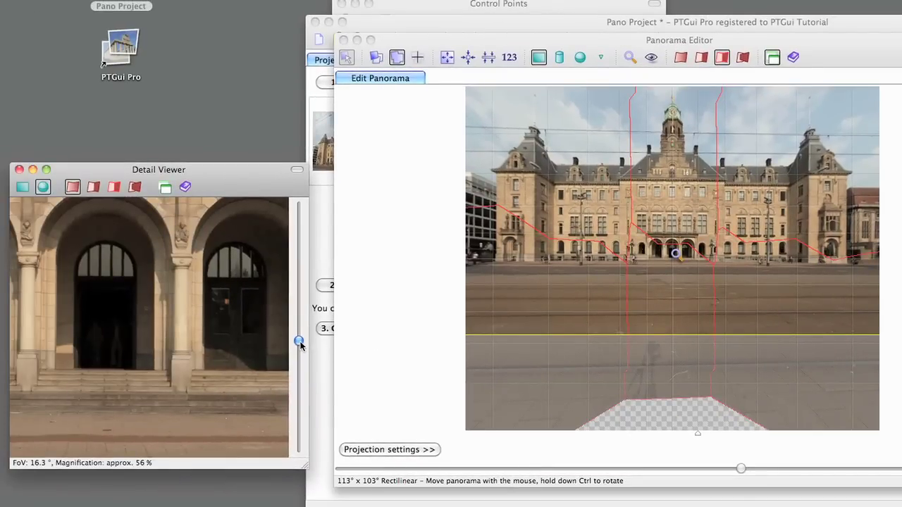
mouse_move(299, 343)
mouse_down()
mouse_move(298, 377)
mouse_move(298, 353)
mouse_up()
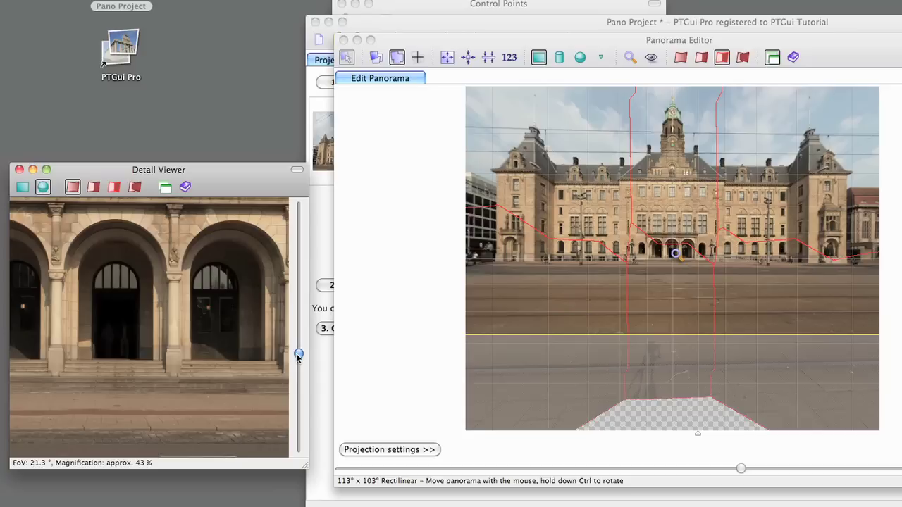
click(681, 268)
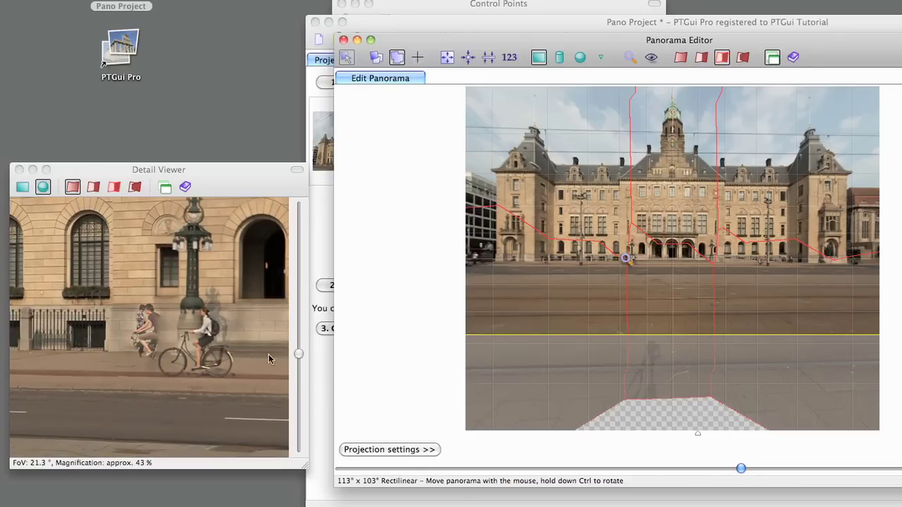
- Zoom the Detail Viewer in on the cyclists and overlay the seam lines there
drag(298, 355, 298, 332)
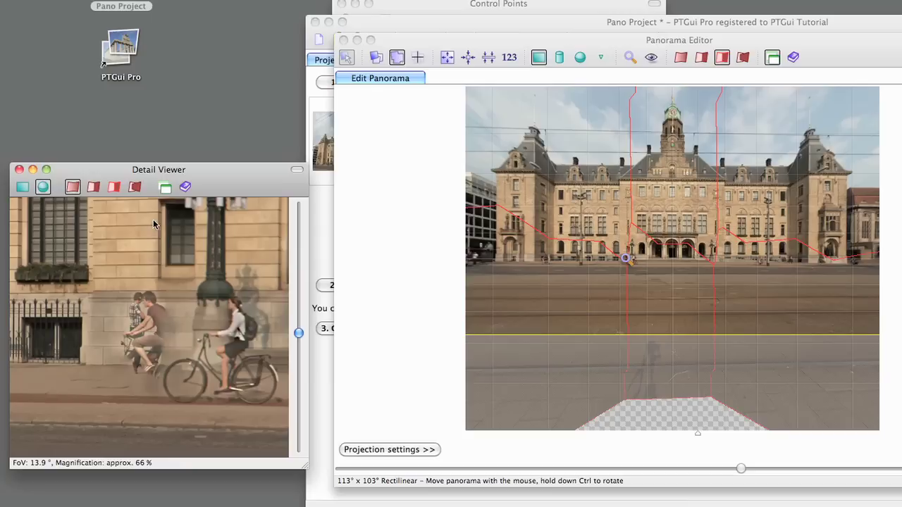
click(115, 188)
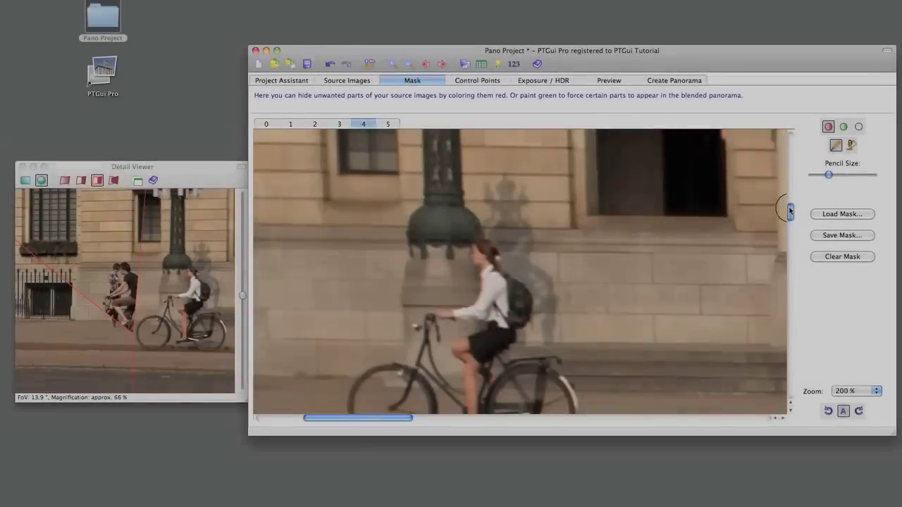
drag(789, 201, 790, 216)
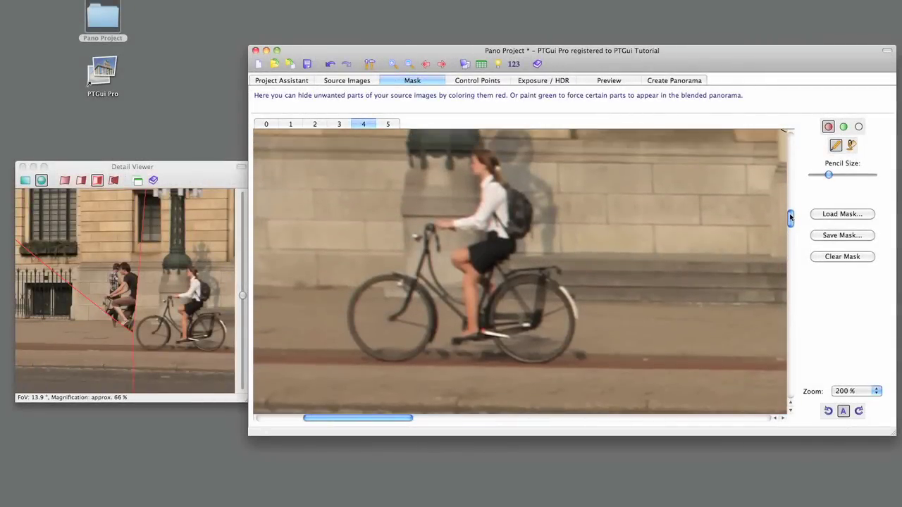
- Paint red masks over the cyclist in image 4 and the bicycle's front wheel in image 0
click(487, 168)
mouse_move(491, 173)
mouse_down()
mouse_move(517, 224)
mouse_move(499, 220)
mouse_move(495, 202)
mouse_move(466, 228)
mouse_move(442, 230)
mouse_move(504, 235)
mouse_move(502, 263)
mouse_up()
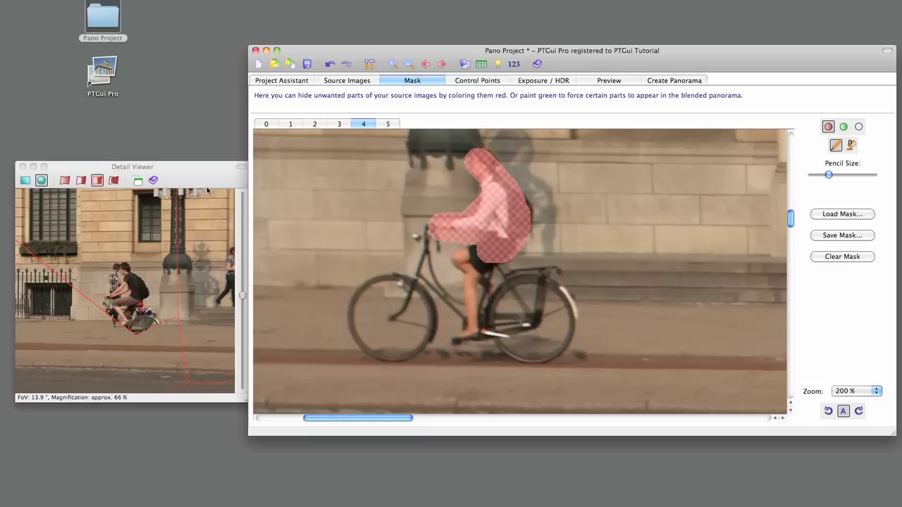
drag(198, 174, 185, 171)
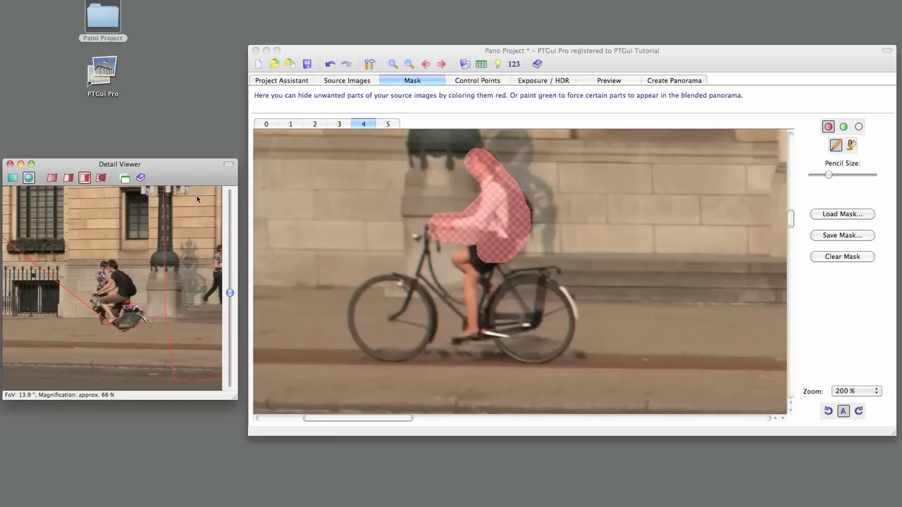
click(153, 323)
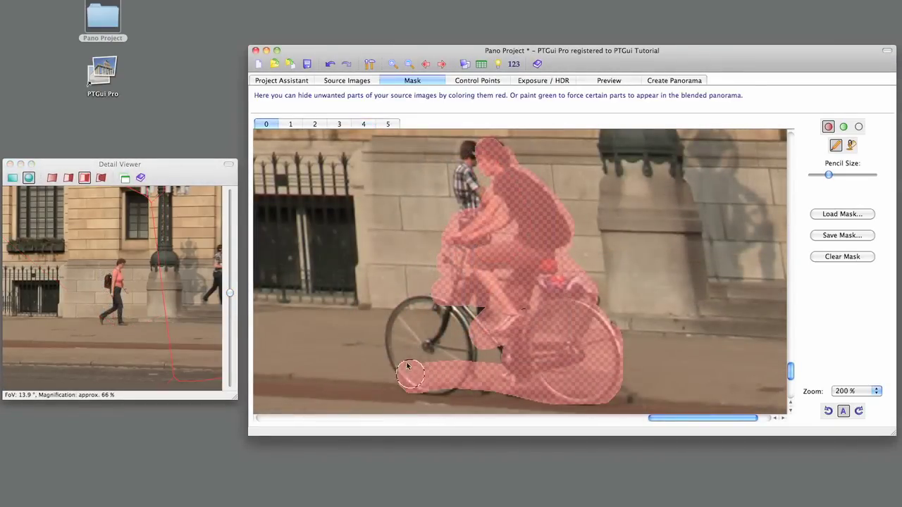
mouse_move(423, 304)
mouse_down()
mouse_move(489, 310)
mouse_move(385, 317)
mouse_move(462, 322)
mouse_move(433, 329)
mouse_move(499, 349)
mouse_move(413, 358)
mouse_move(398, 348)
mouse_move(404, 381)
mouse_move(464, 389)
mouse_move(525, 387)
mouse_move(515, 319)
mouse_up()
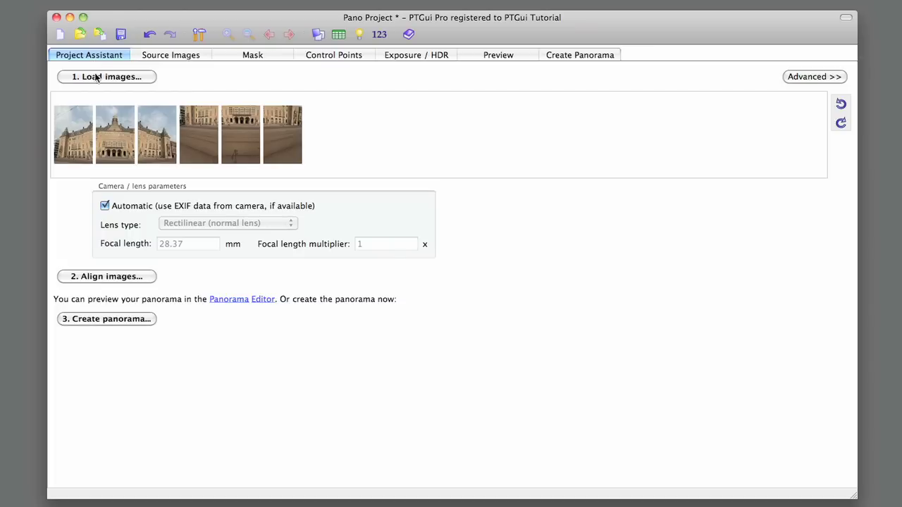
- Set the panorama to maximum size without detail loss, 8569 × 5141 pixels
click(107, 319)
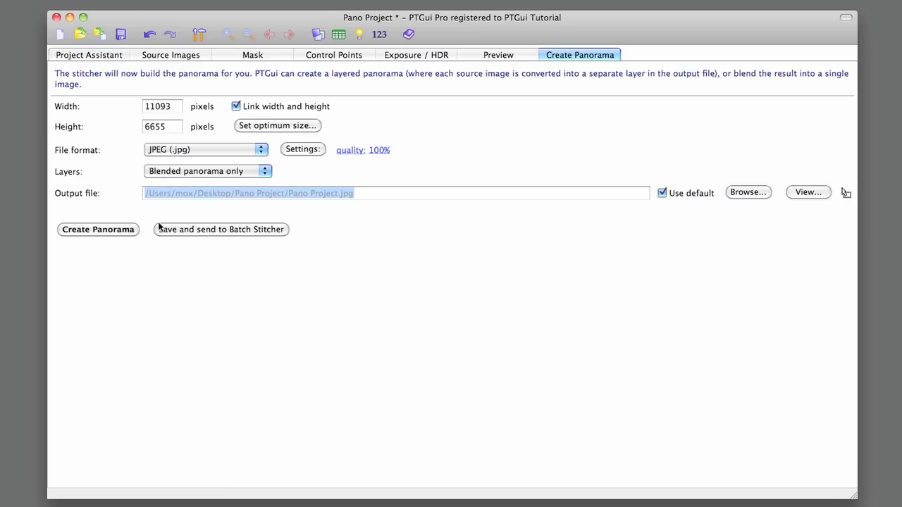
click(174, 107)
click(177, 127)
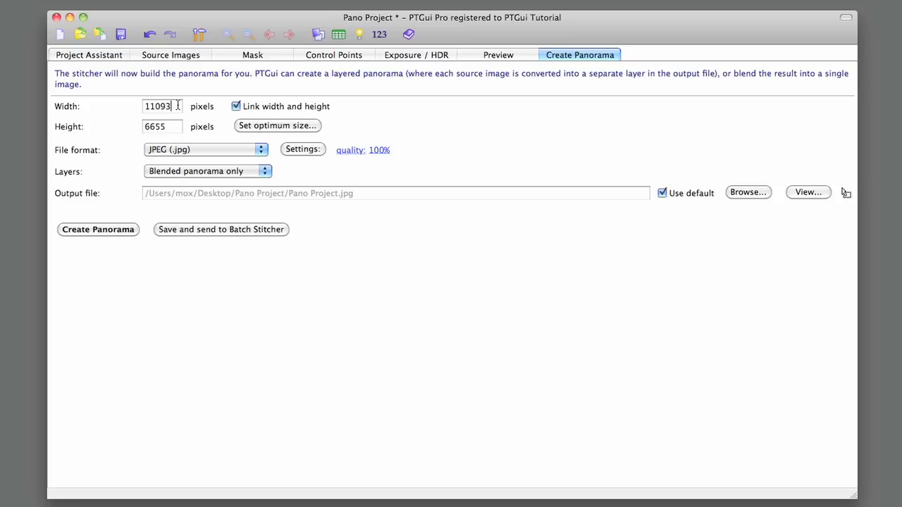
click(247, 127)
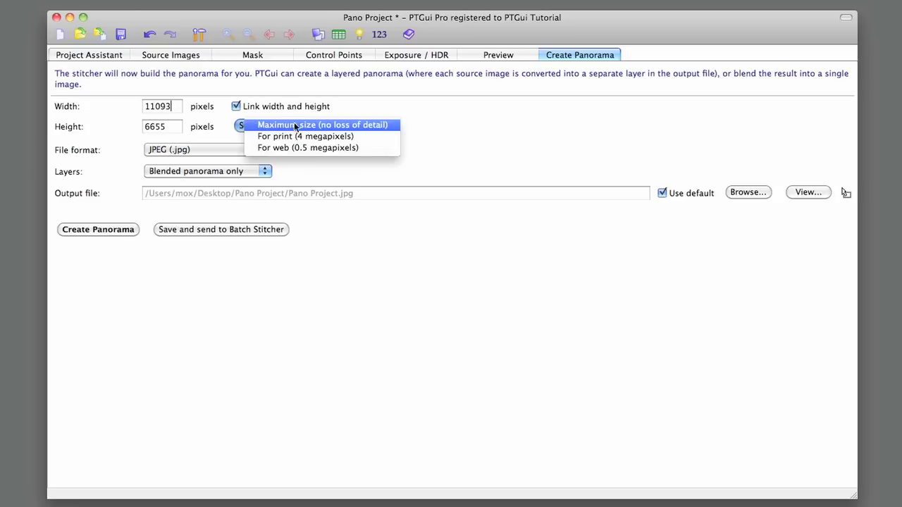
click(392, 126)
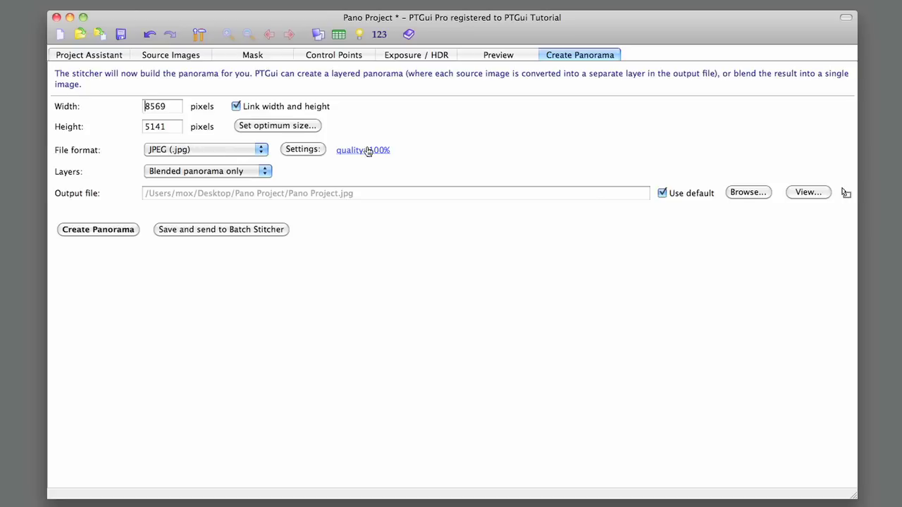
- Keep JPEG output at quality 100 with blended panorama only, and select the output path
click(262, 151)
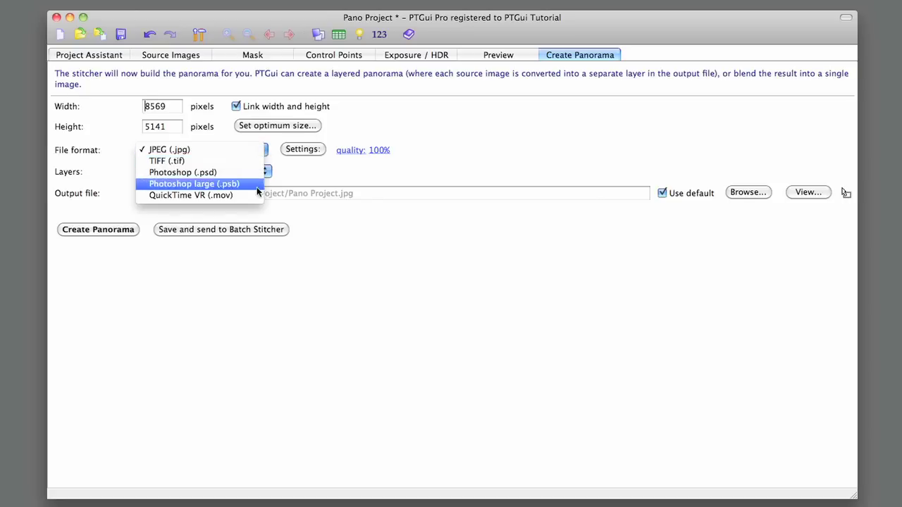
click(265, 151)
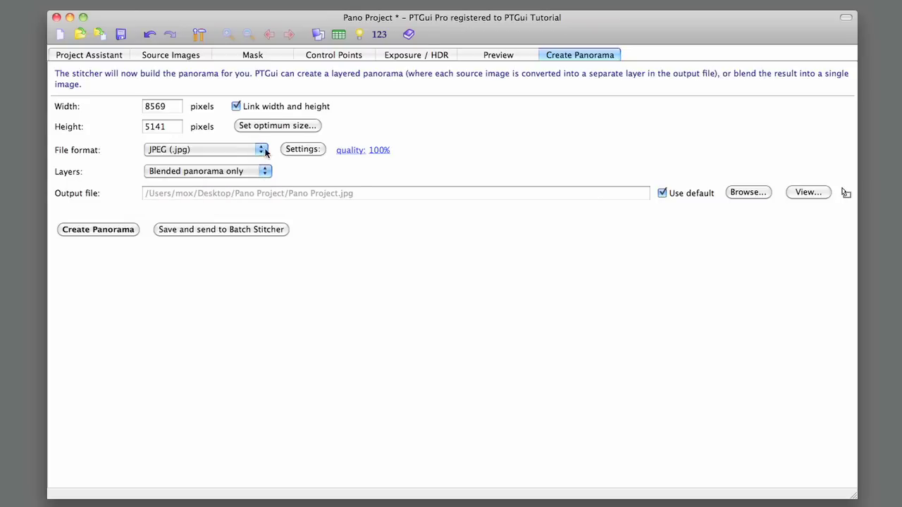
click(298, 149)
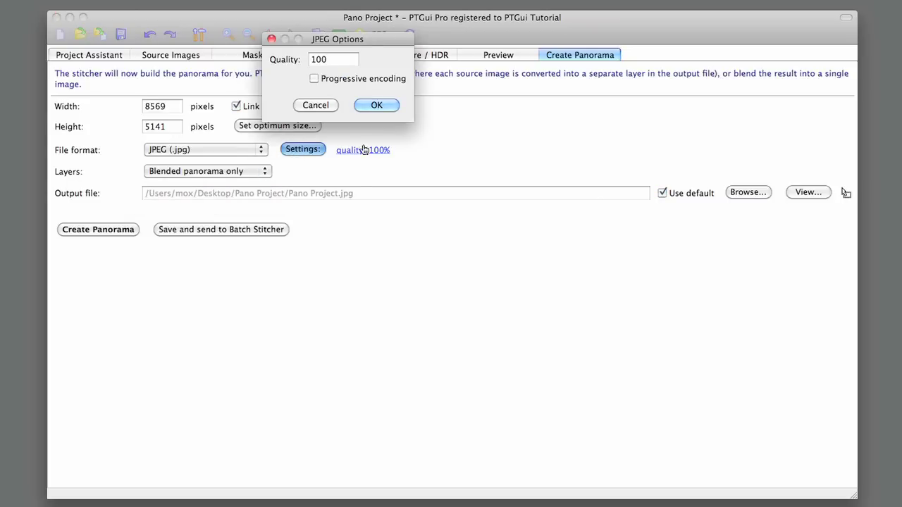
click(380, 105)
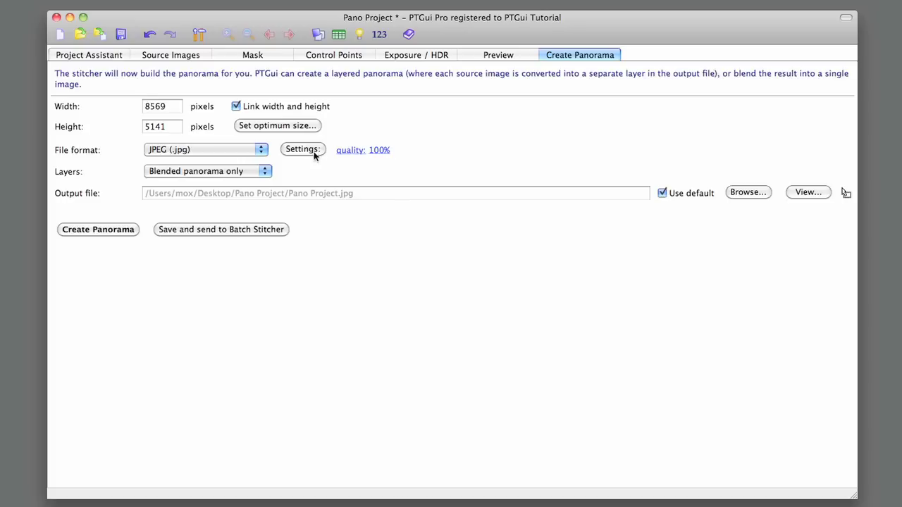
click(262, 172)
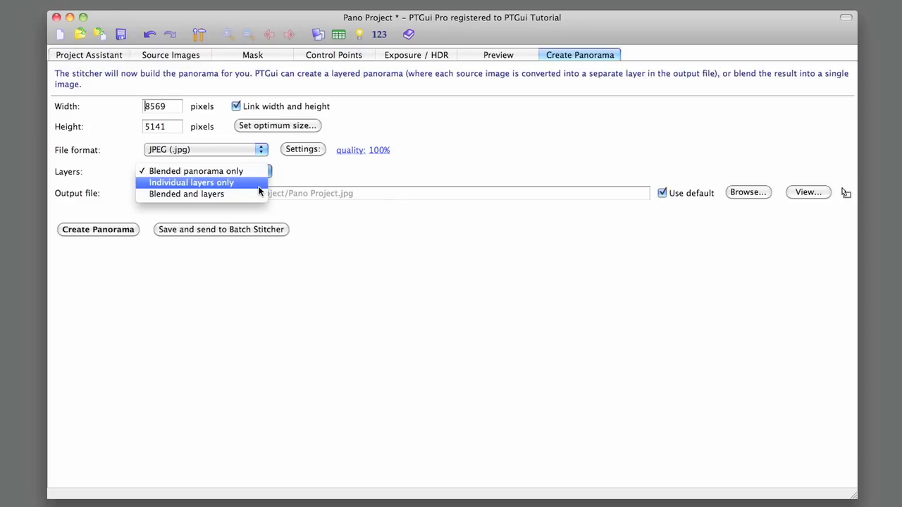
click(258, 171)
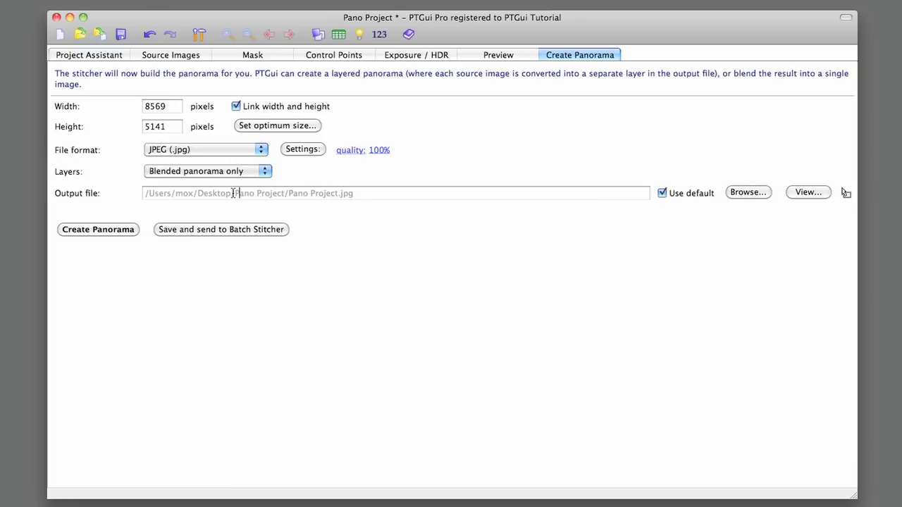
drag(235, 193, 386, 193)
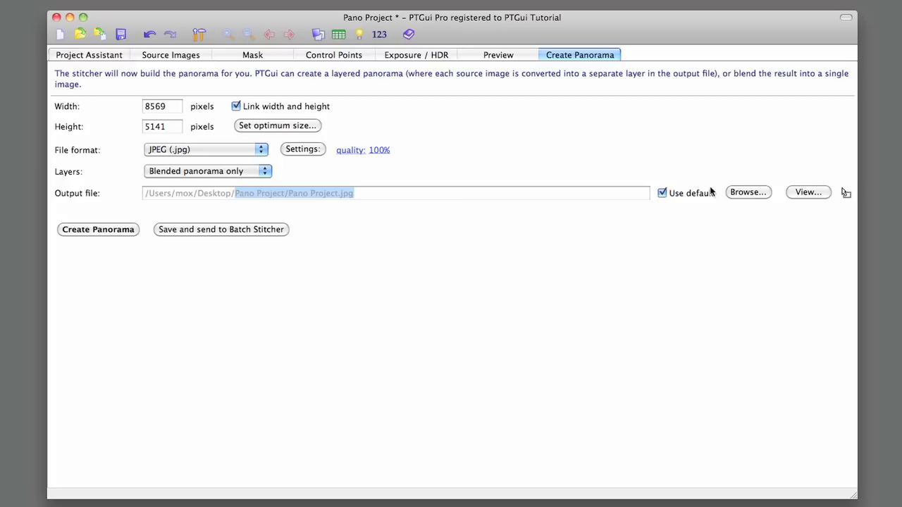
- Save the output as Pano Project, stitch the panorama, and open Pano Project.jpg
click(745, 192)
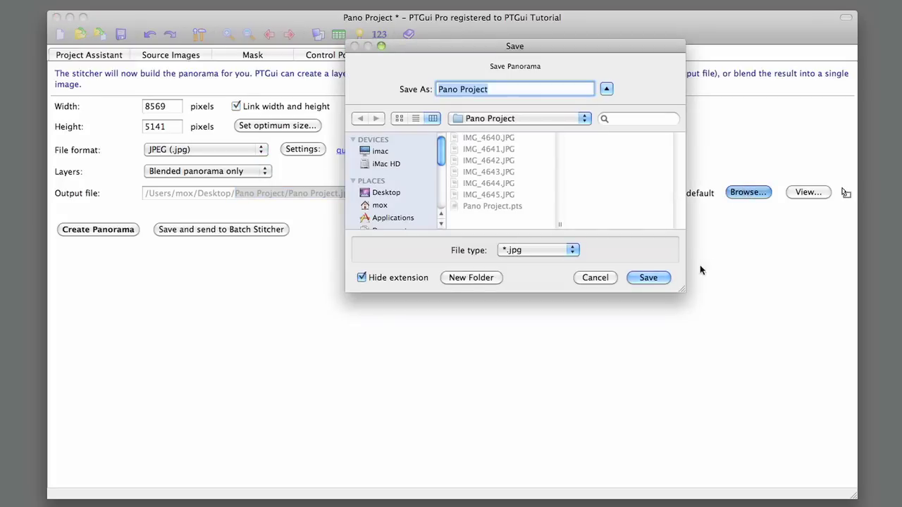
click(649, 277)
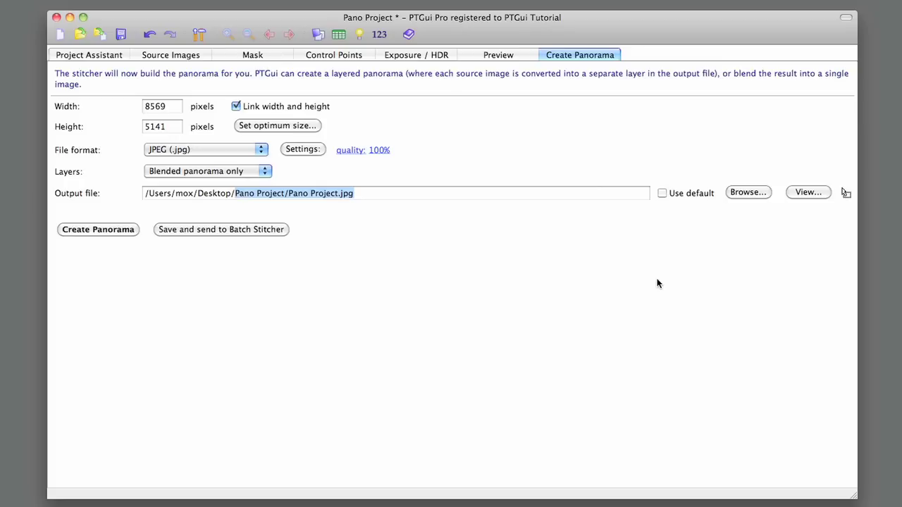
click(529, 195)
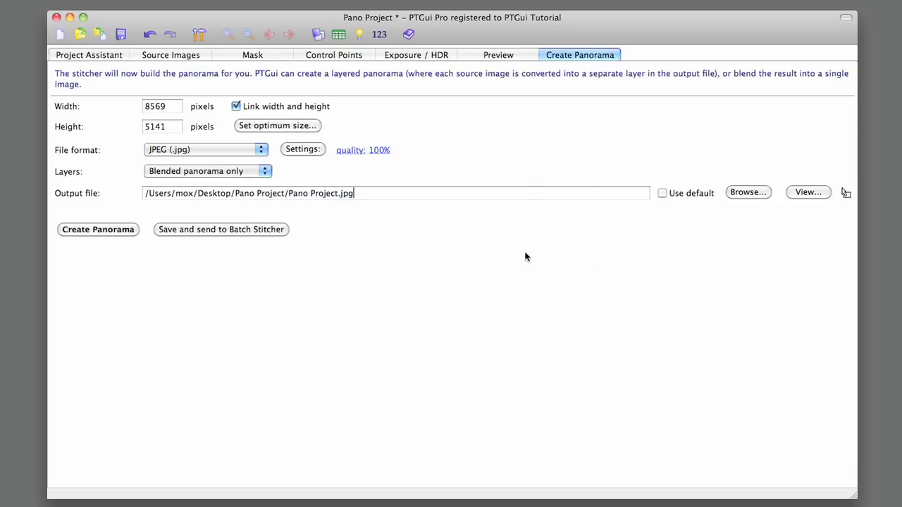
click(98, 230)
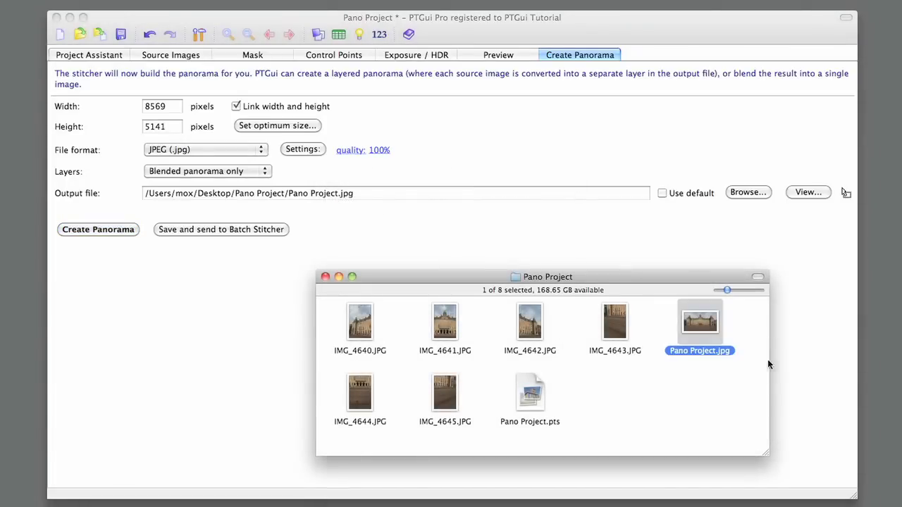
double_click(703, 326)
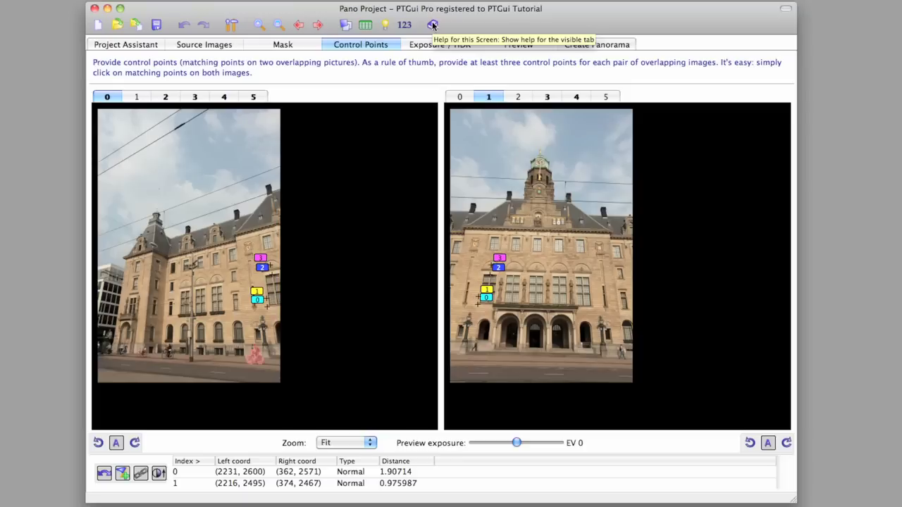
- Open the help page for the Control Points screen
click(432, 26)
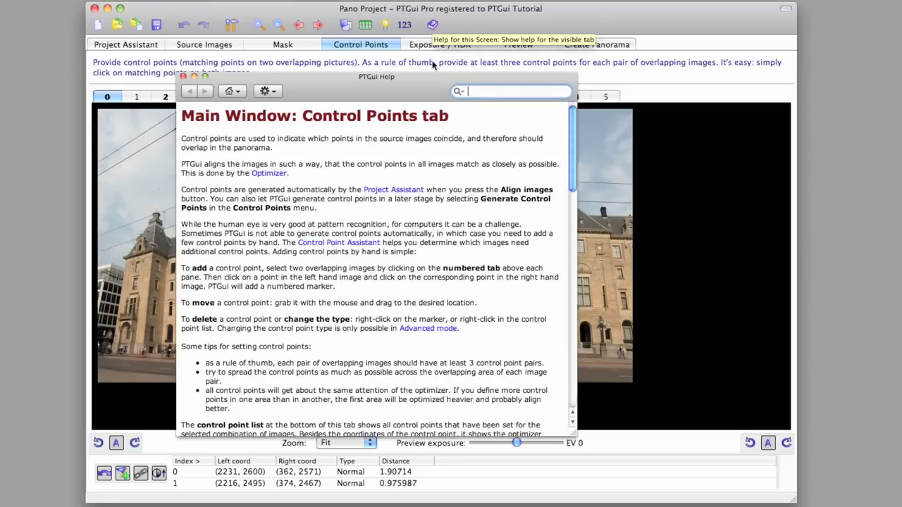